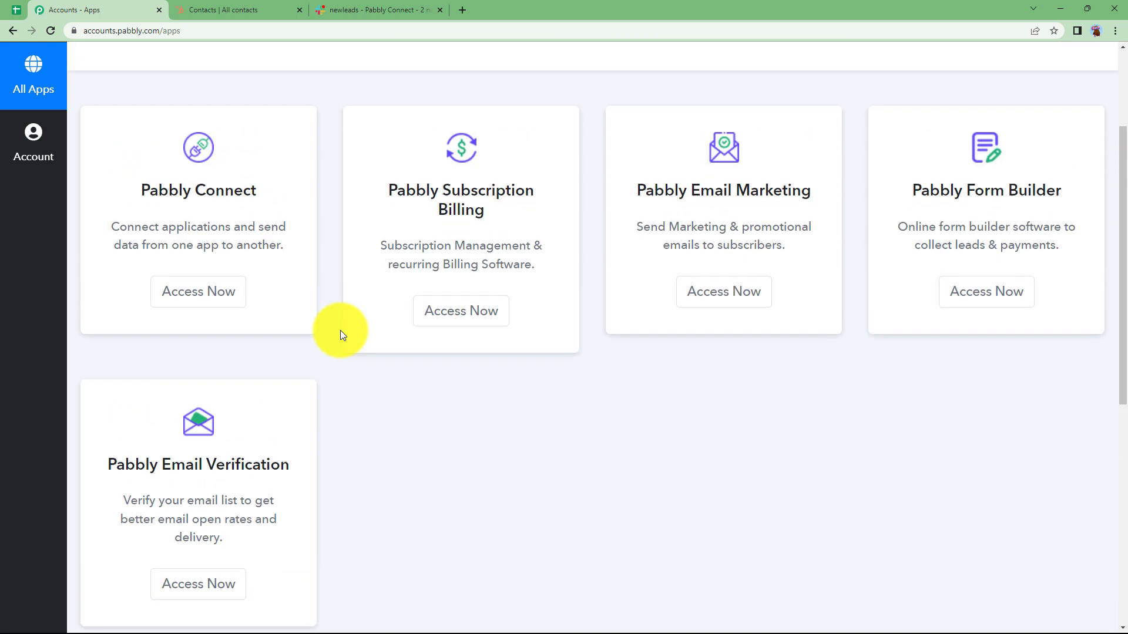
Open Pabbly Connect from the list of available apps and look over its dashboard.
left_click_drag(119, 290, 275, 295)
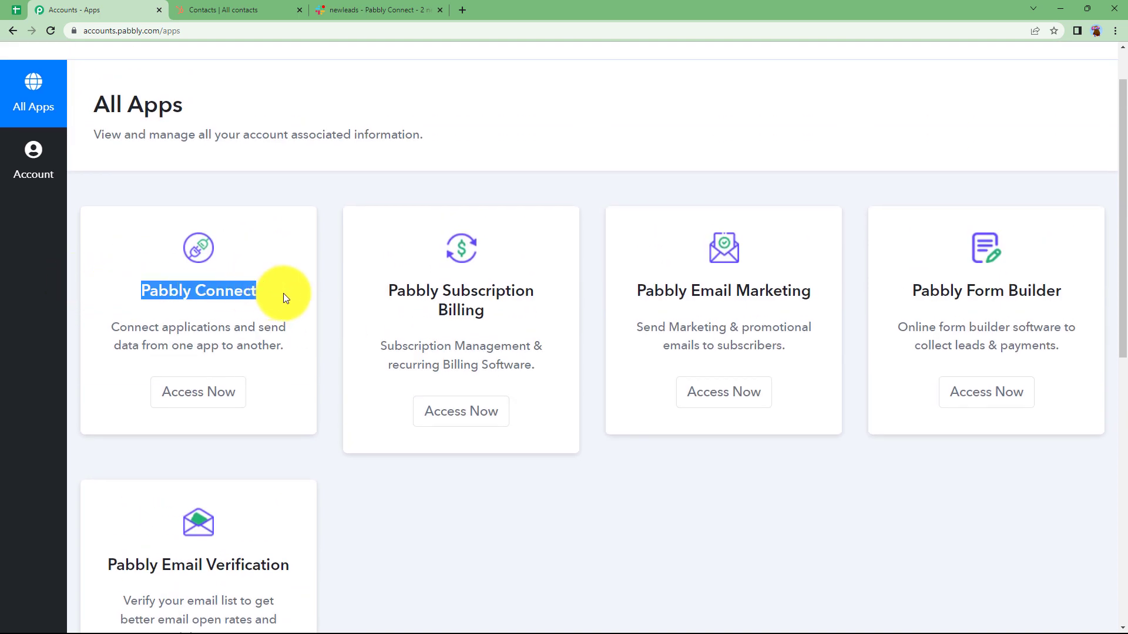
left_click(225, 392)
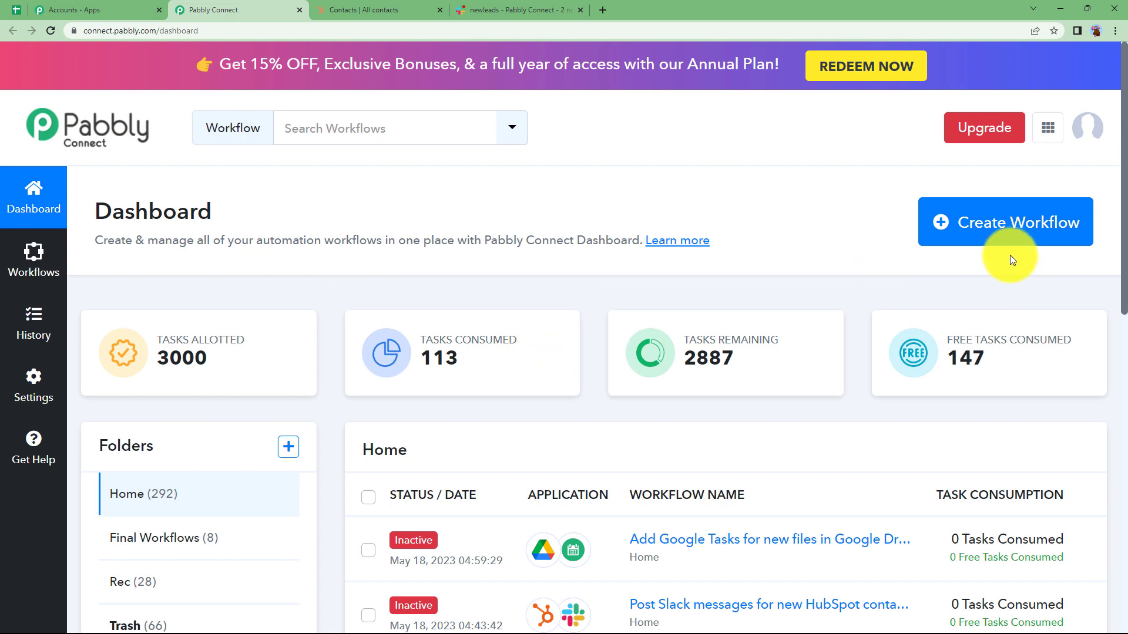
mouse_move(824, 345)
scroll(767, 293, "down", 2)
scroll(767, 294, "up", 2)
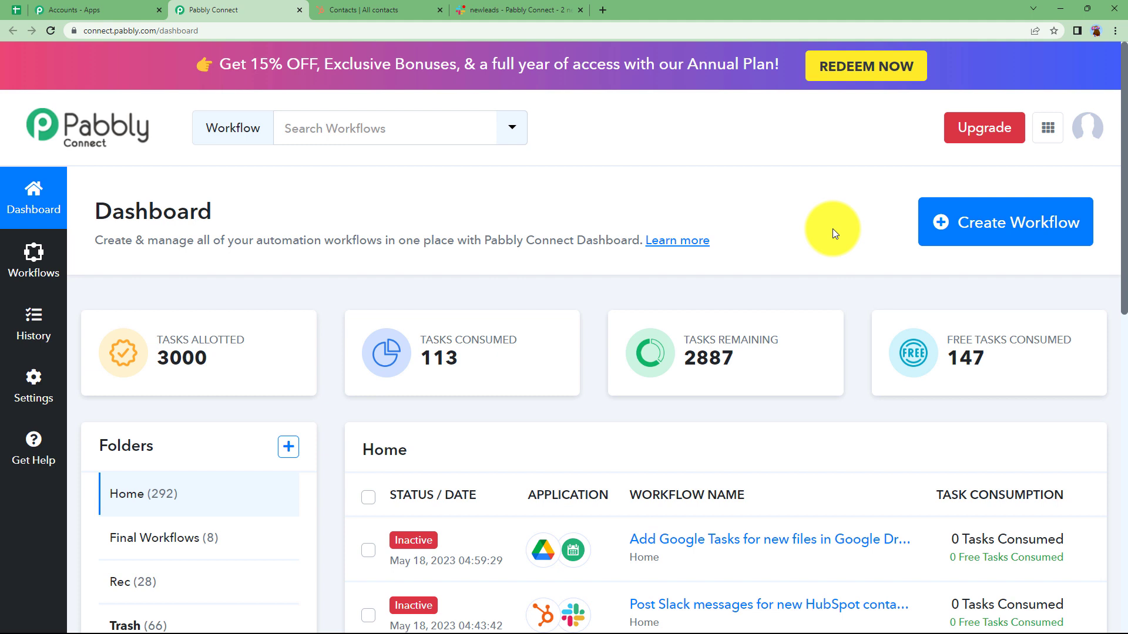
Create a new workflow named "Post Slack messages for new HubSpot Contacts".
left_click(1023, 226)
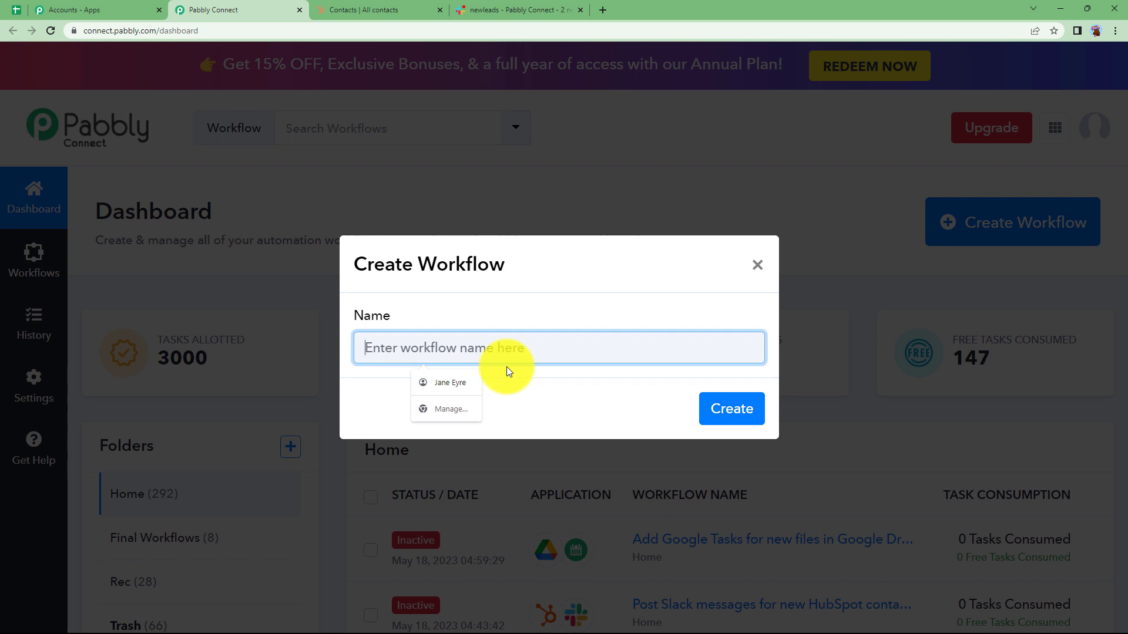
type("Post Slack messages ")
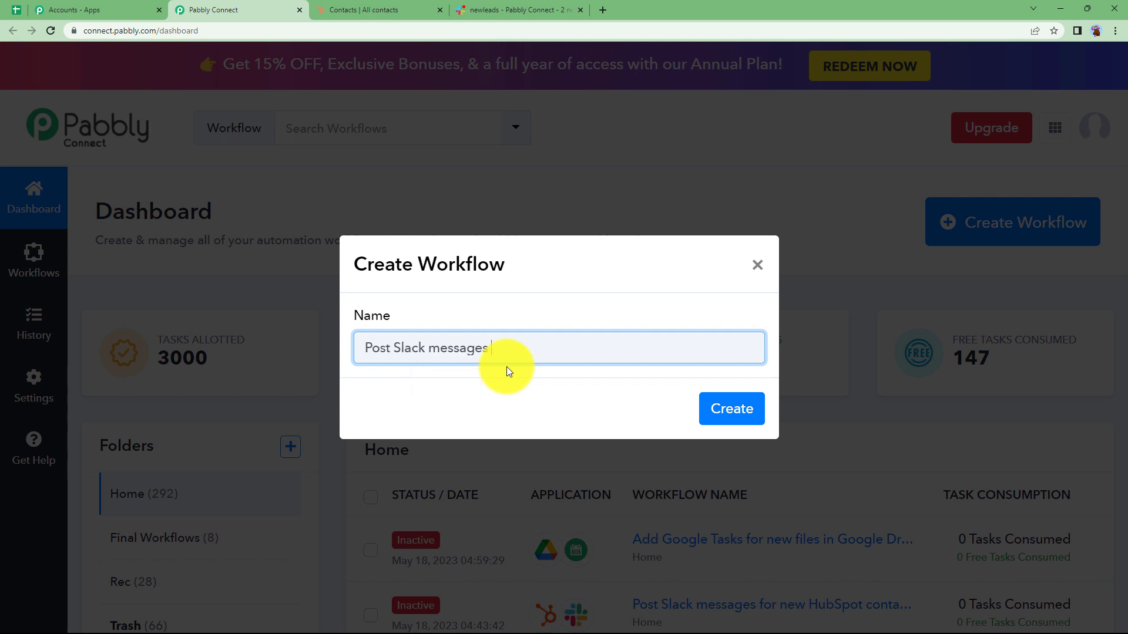
type("for new HubSpot Contacts")
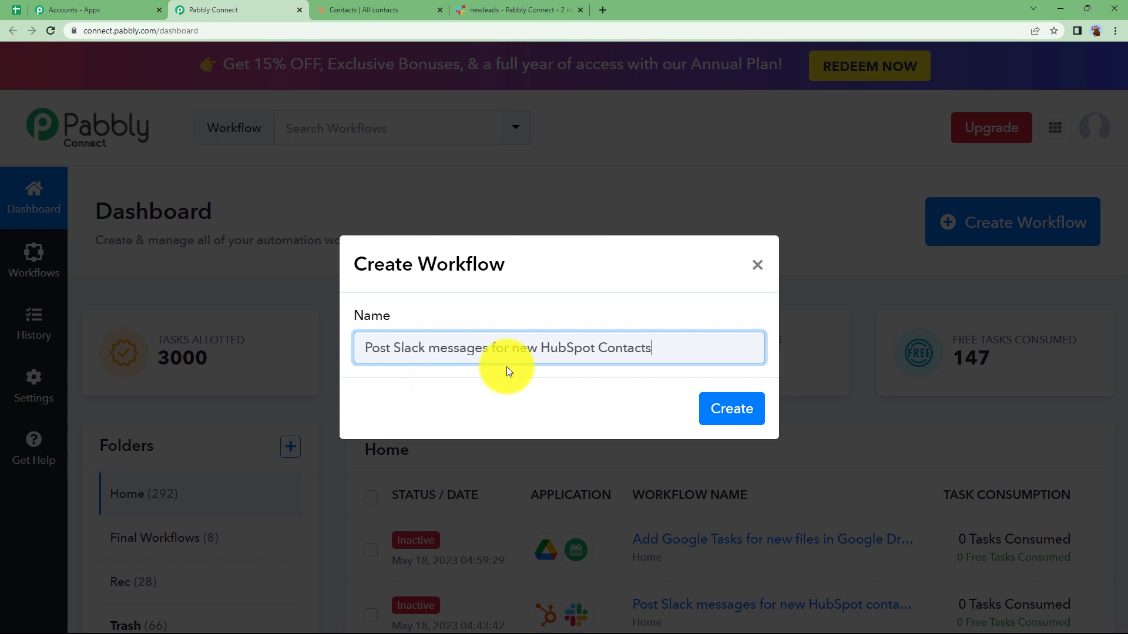
left_click(729, 408)
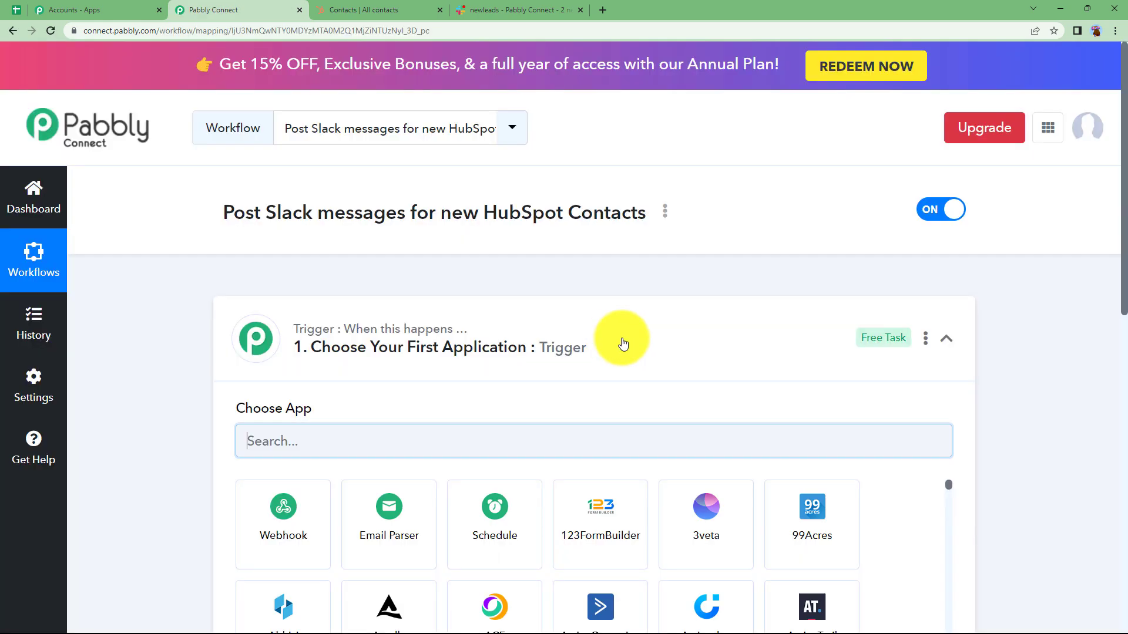
left_click(623, 344)
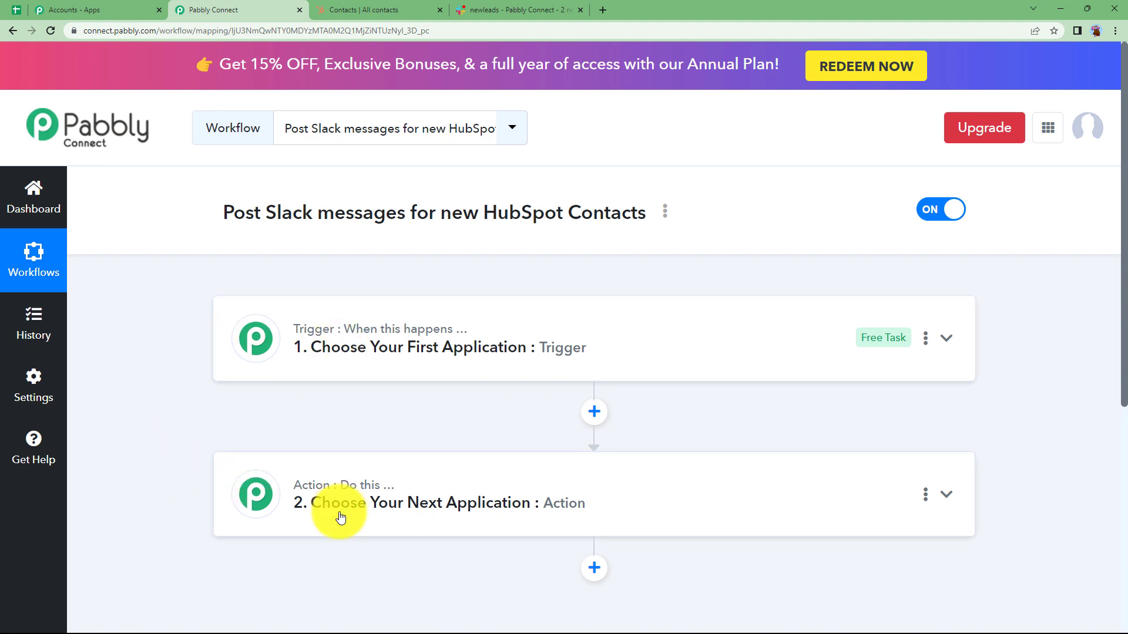
Look at the HubSpot contacts list and the Slack newleads channel, and return to the Pabbly Connect workflow.
left_click(368, 7)
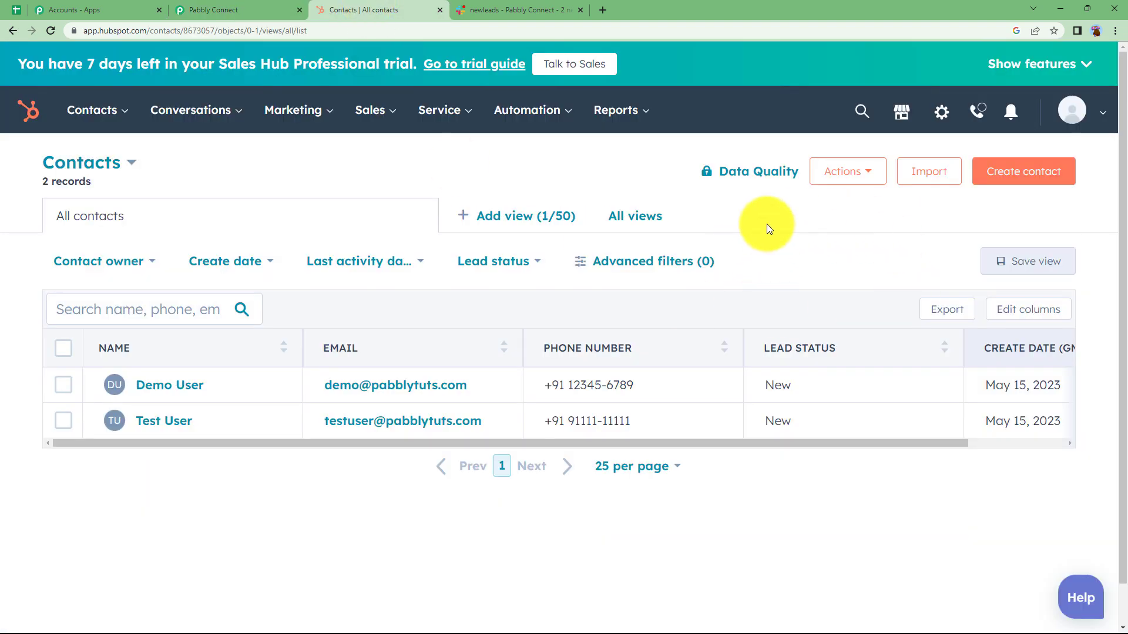
left_click(520, 11)
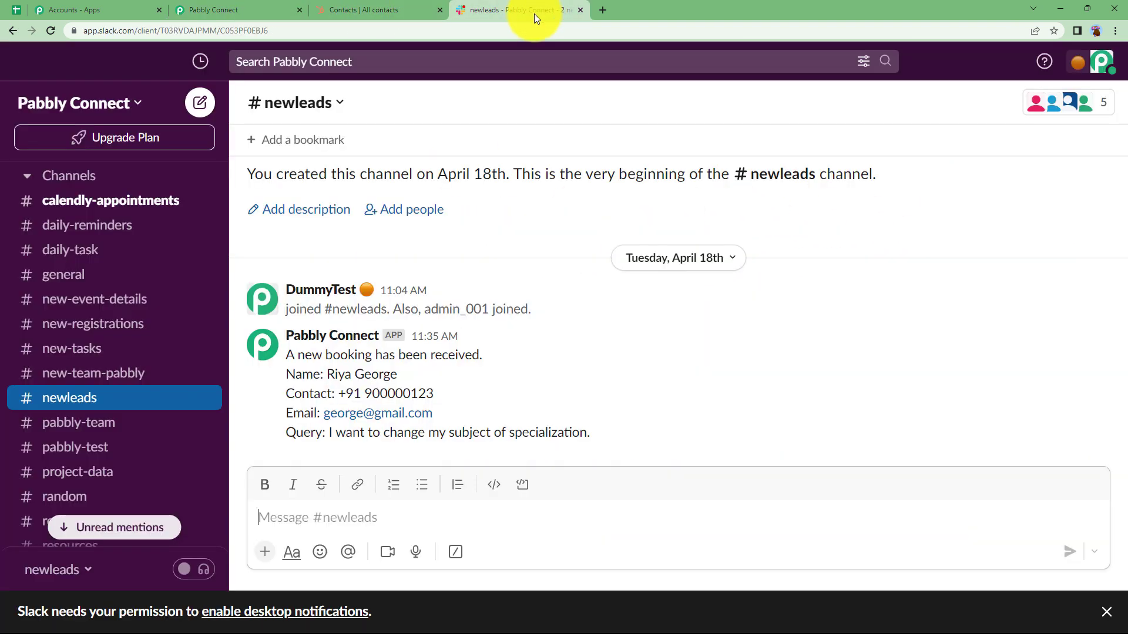
left_click(239, 6)
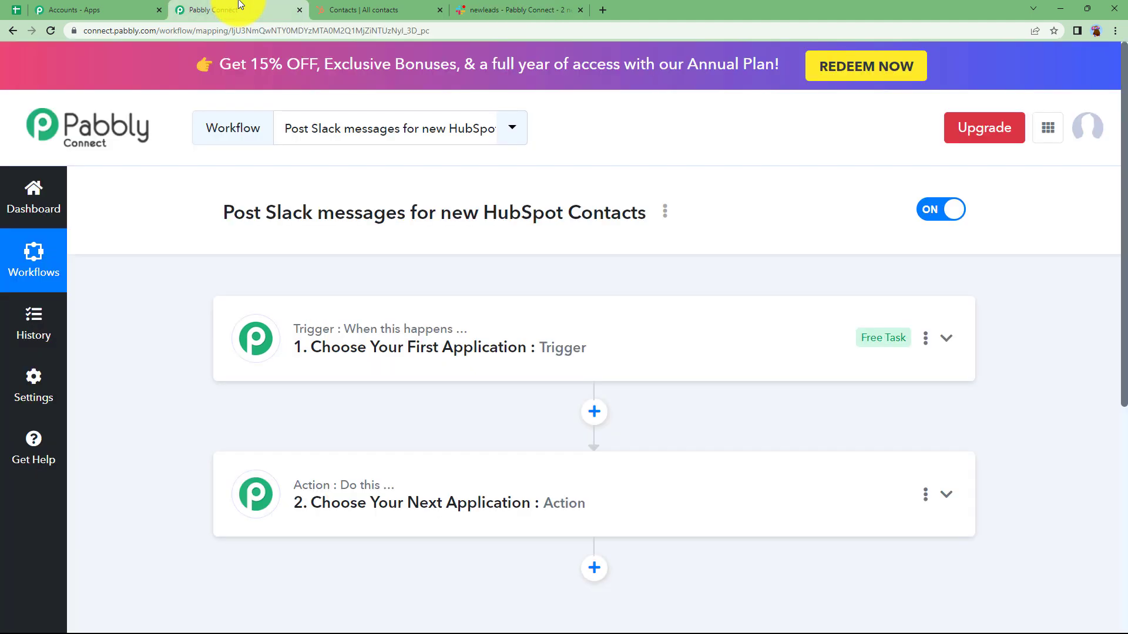
mouse_move(373, 327)
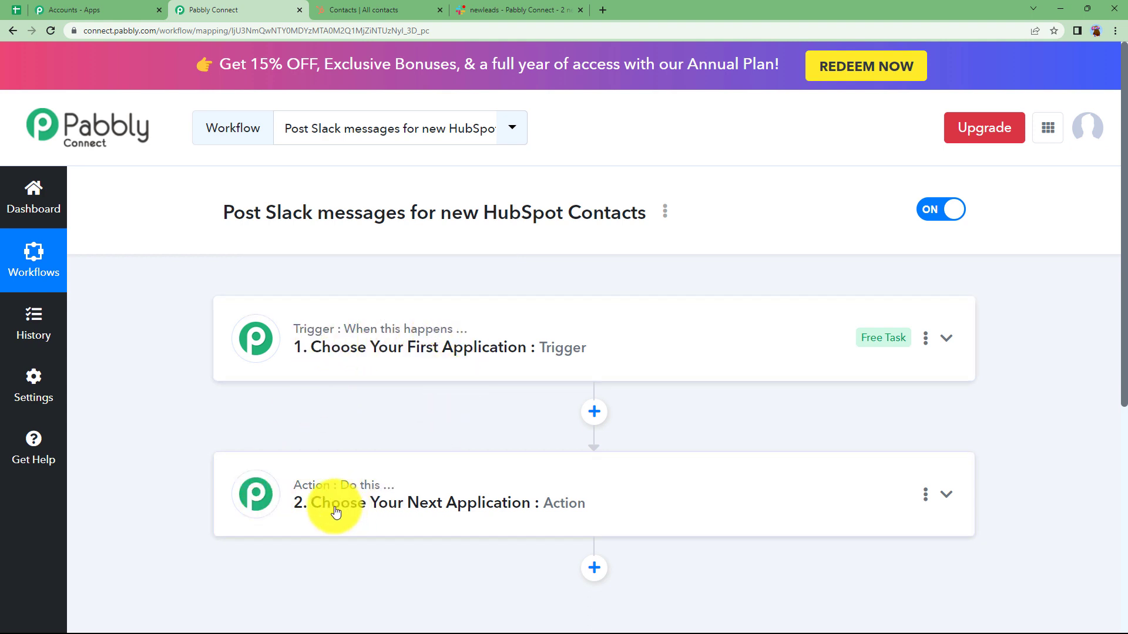
Set the workflow's trigger application to HubSpot CRM with the trigger event New Contact Added.
left_click(391, 359)
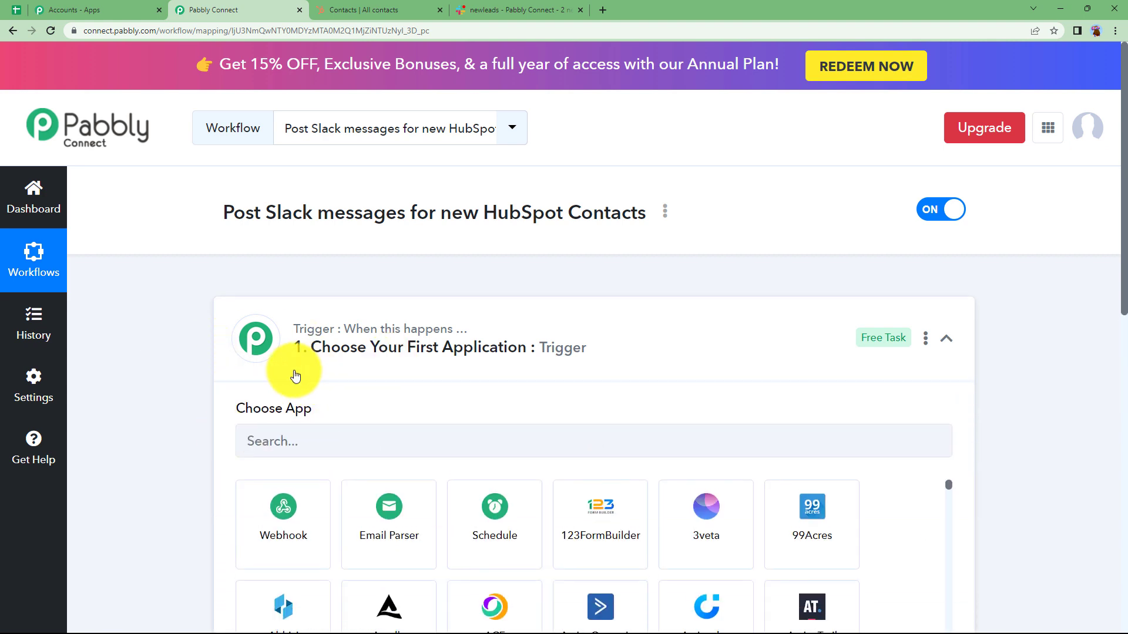
left_click(295, 375)
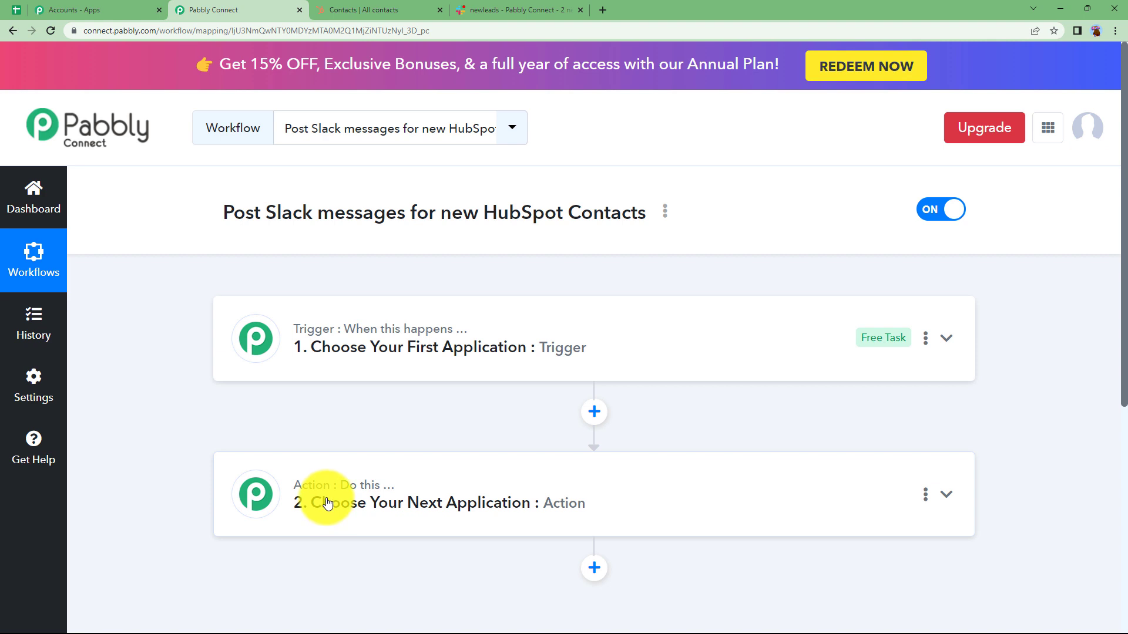
left_click(335, 346)
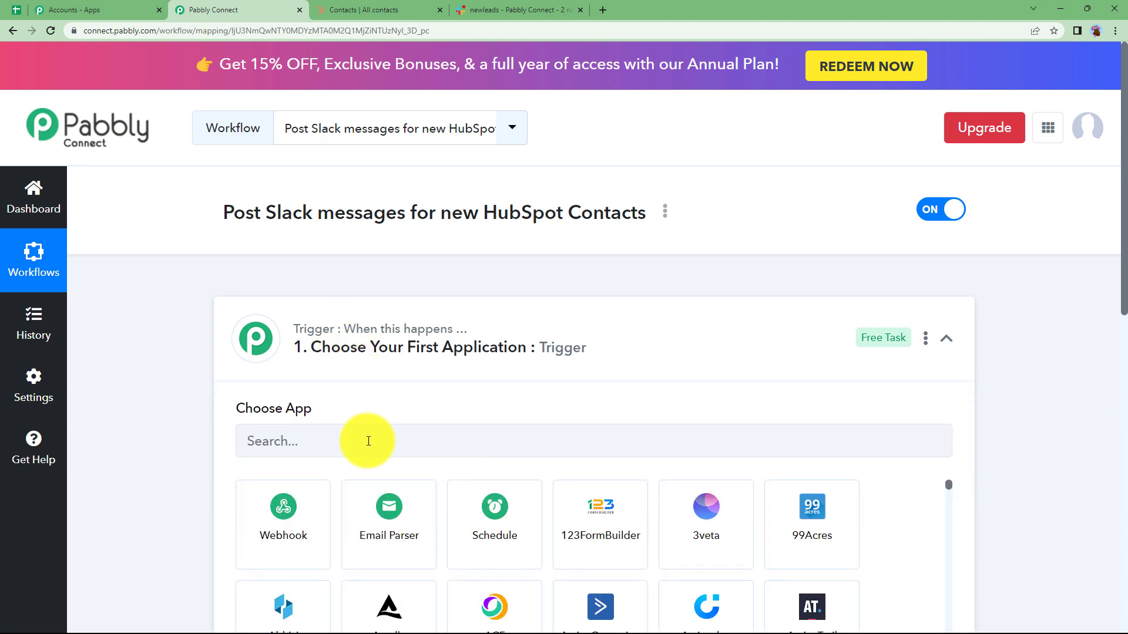
type("hubsp")
left_click(288, 507)
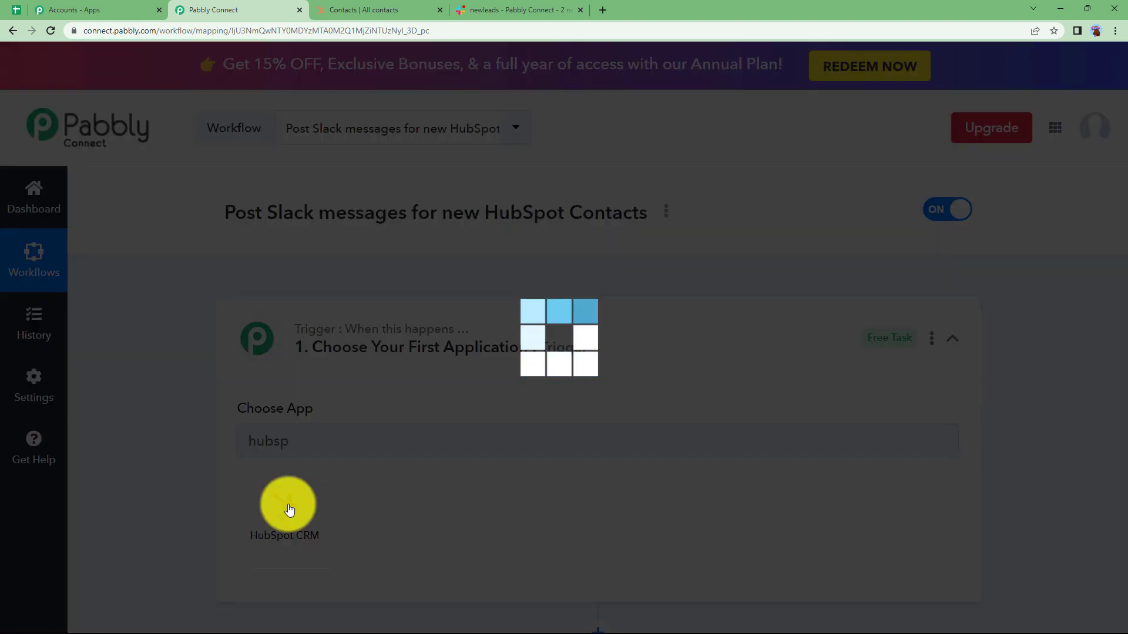
left_click(297, 518)
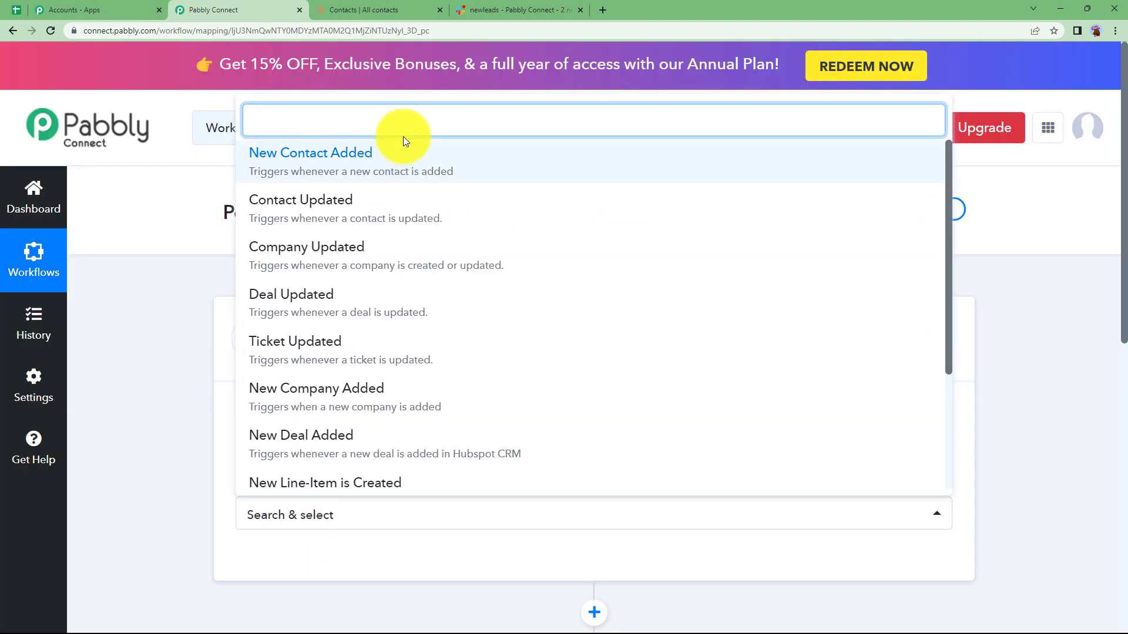
left_click(395, 157)
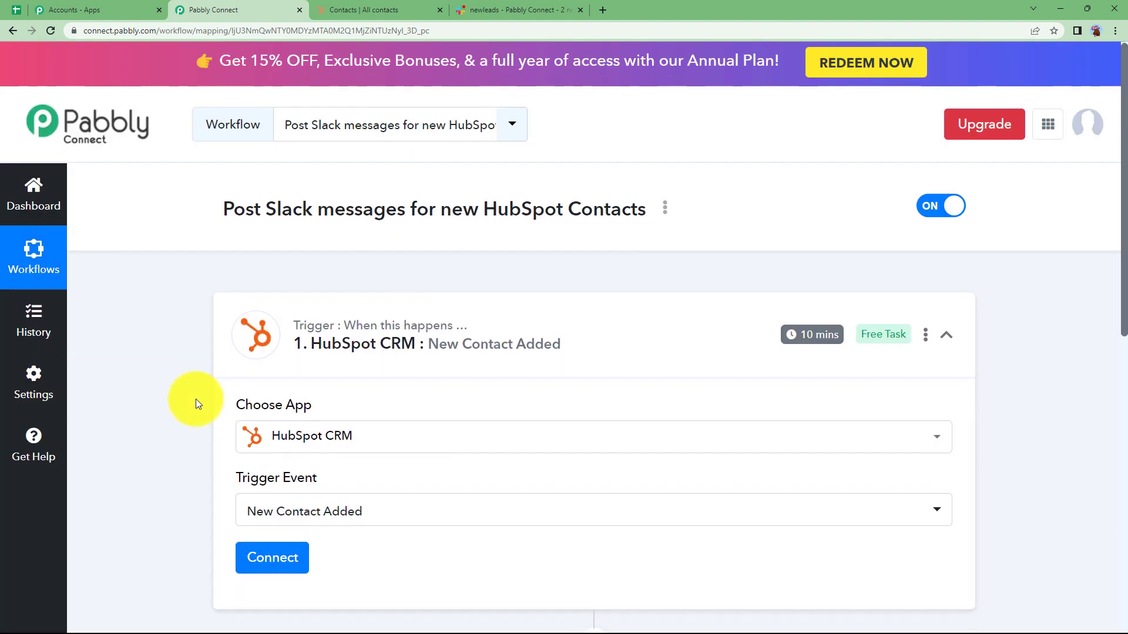
Check the contacts list in HubSpot again and return to the trigger setup in Pabbly Connect.
scroll(235, 406, "down", 2)
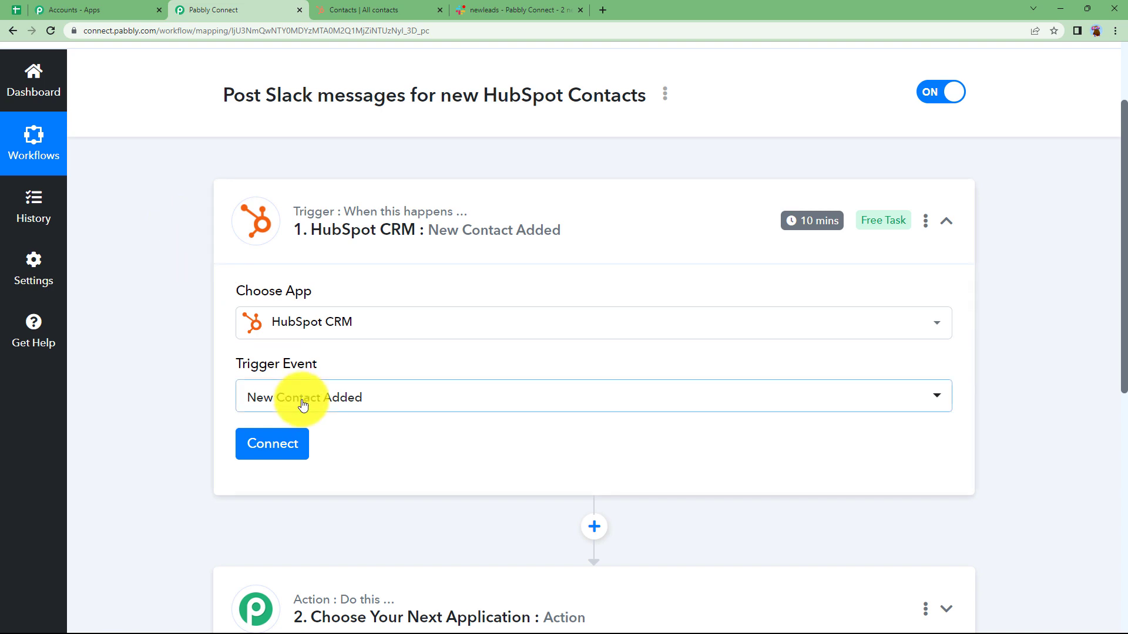
left_click(390, 9)
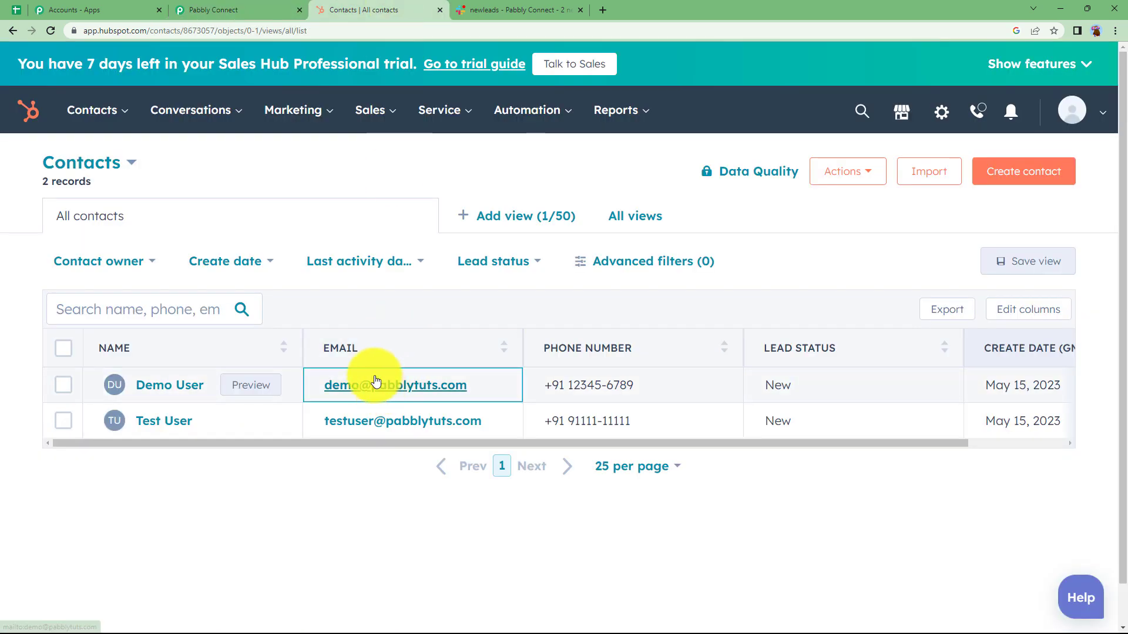
left_click(274, 9)
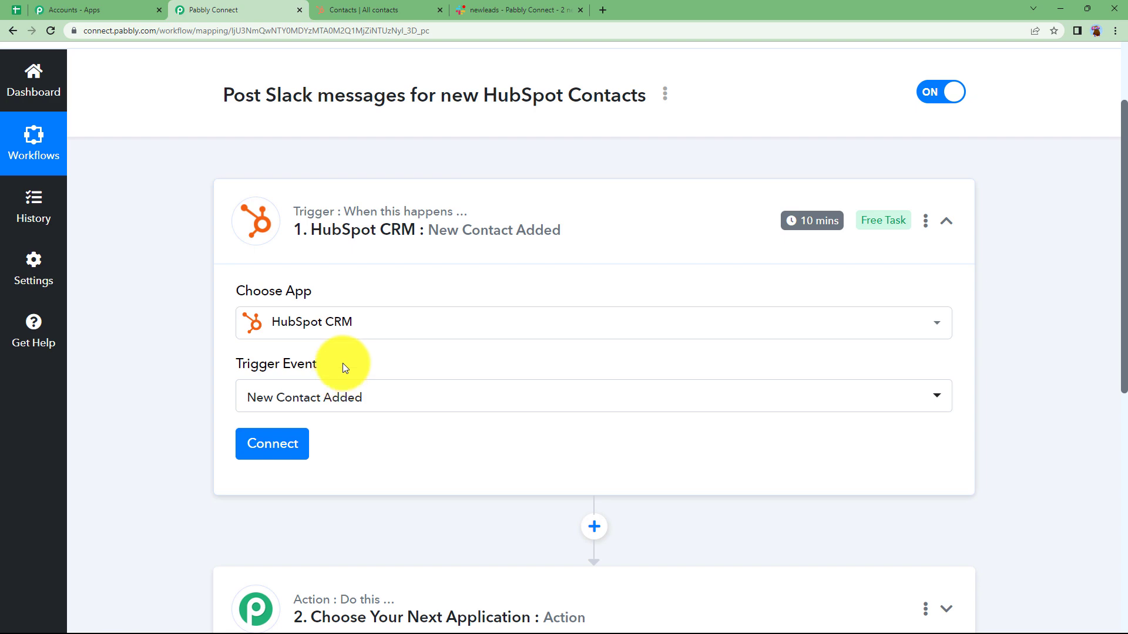
Add a new HubSpot CRM connection for the trigger and authorize it with the pabbly account.
left_click(298, 456)
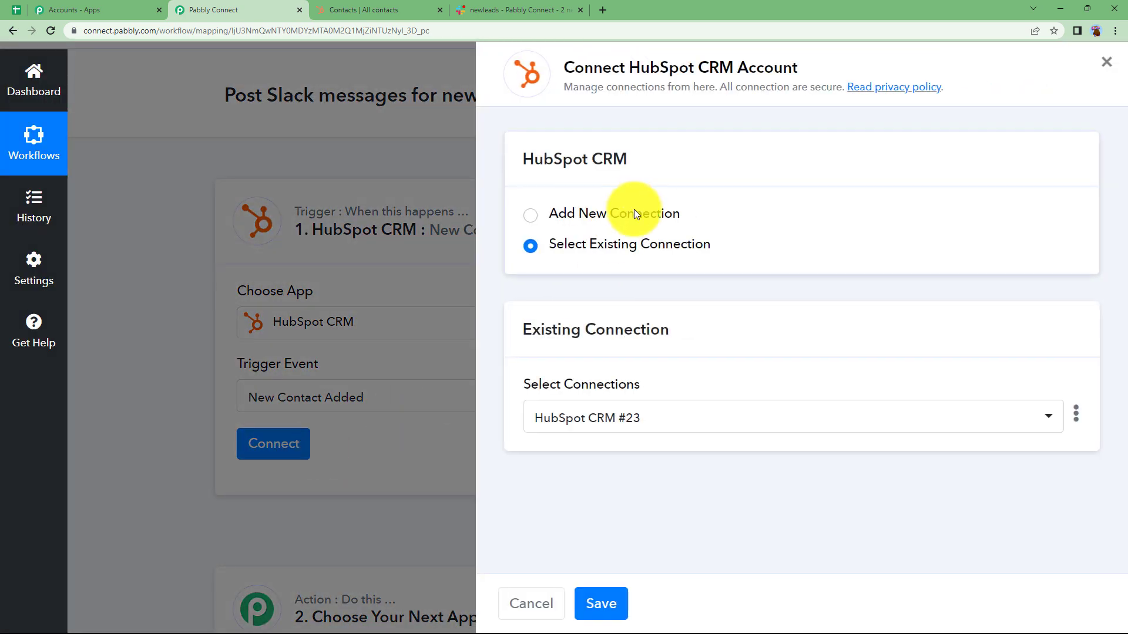
left_click(633, 213)
left_click(630, 398)
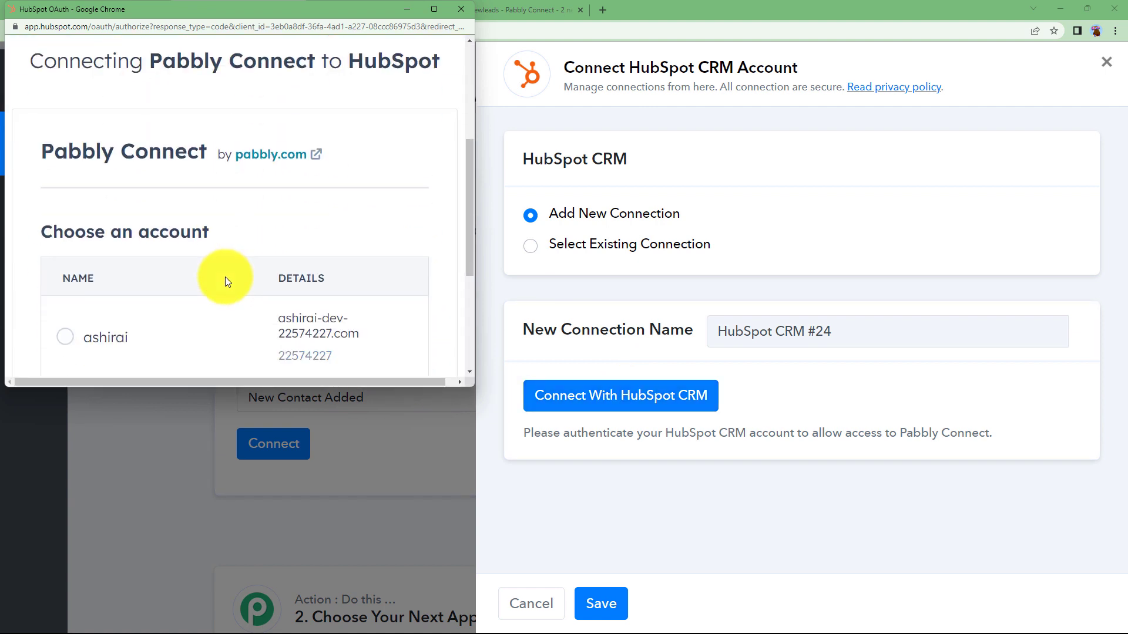
scroll(225, 277, "down", 3)
left_click(92, 272)
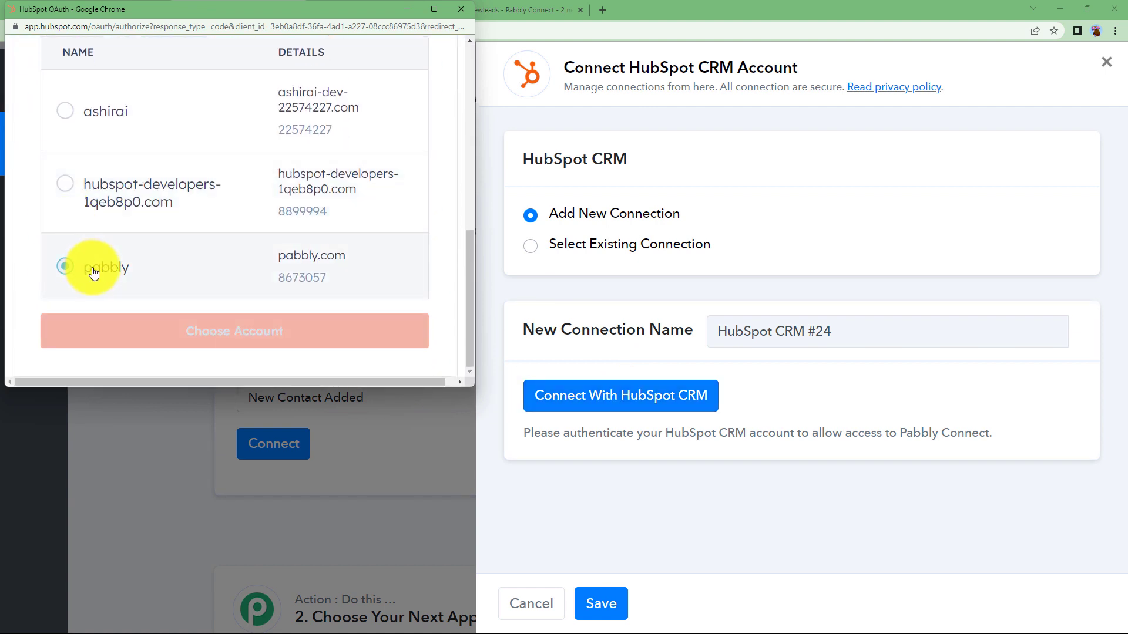
left_click(180, 343)
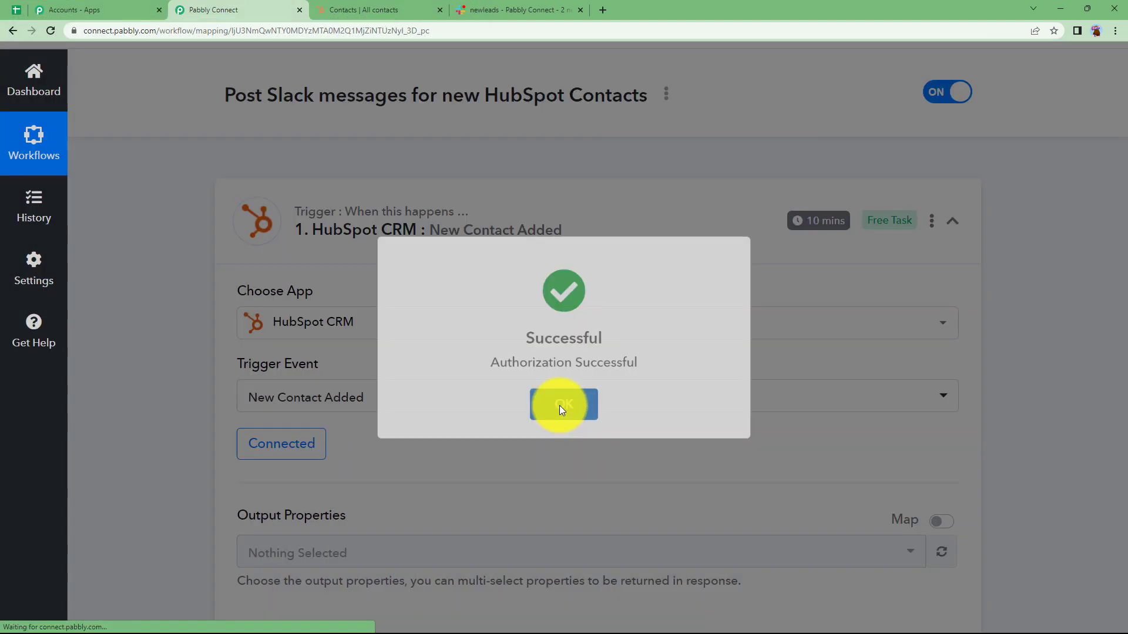
left_click(561, 411)
Select First Name and Last Name as the trigger's output properties, checking the Slack newleads channel for the details needed.
scroll(295, 393, "down", 2)
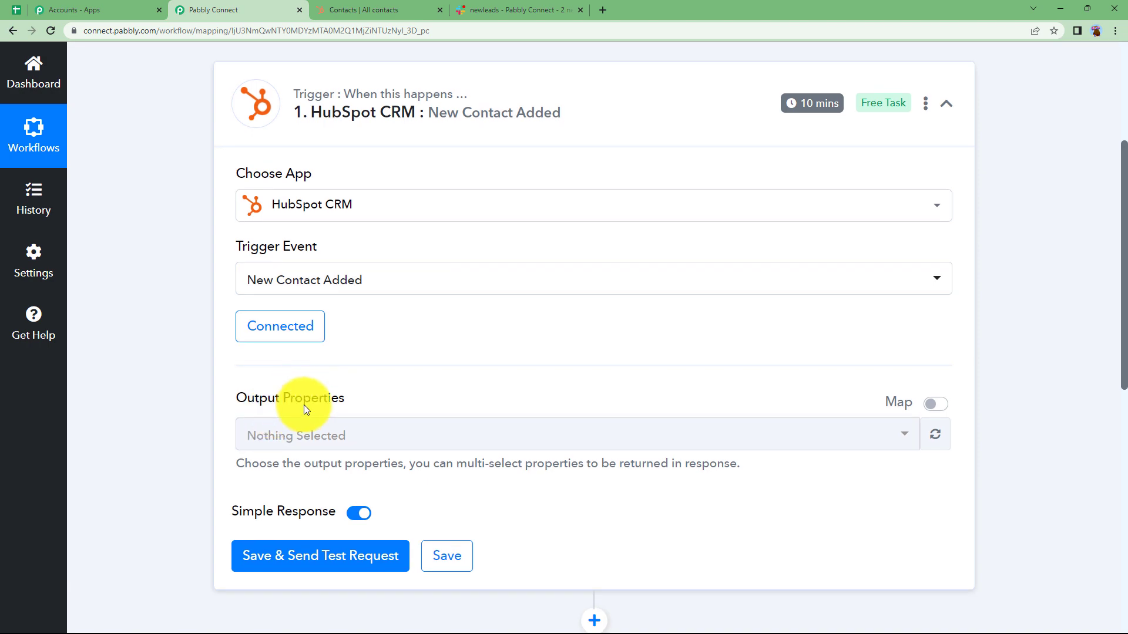
left_click(318, 434)
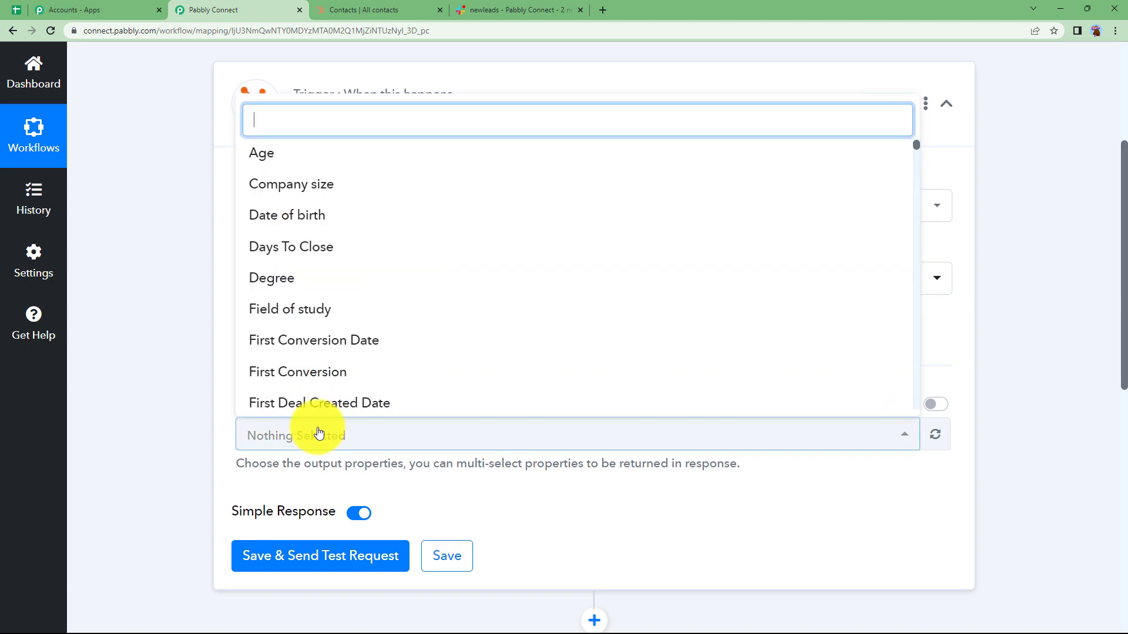
left_click(538, 9)
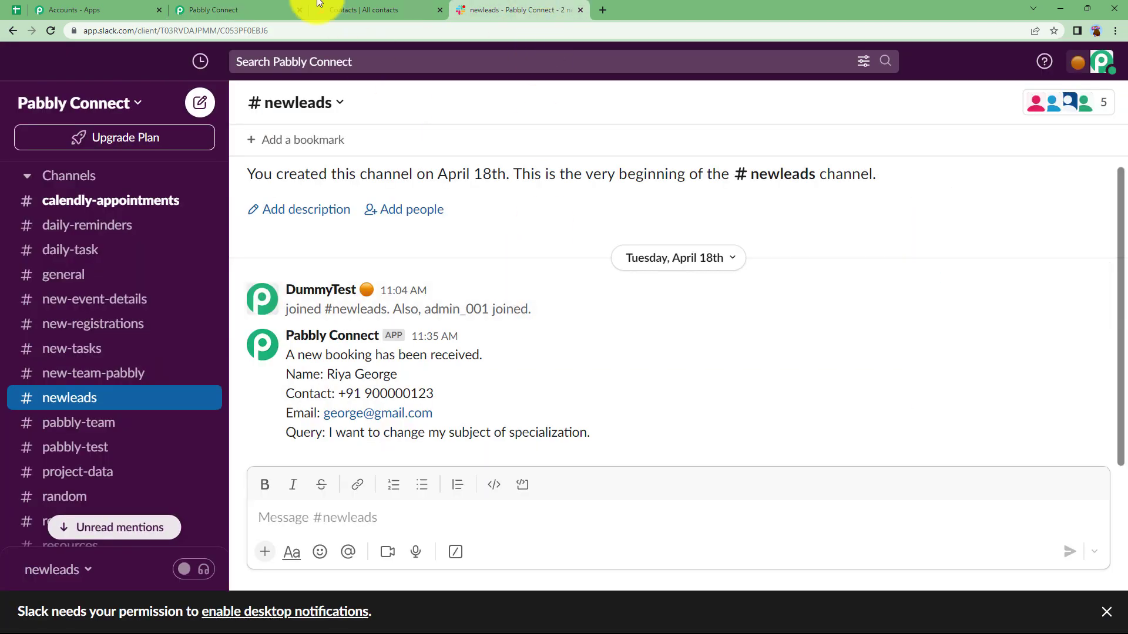
left_click(276, 8)
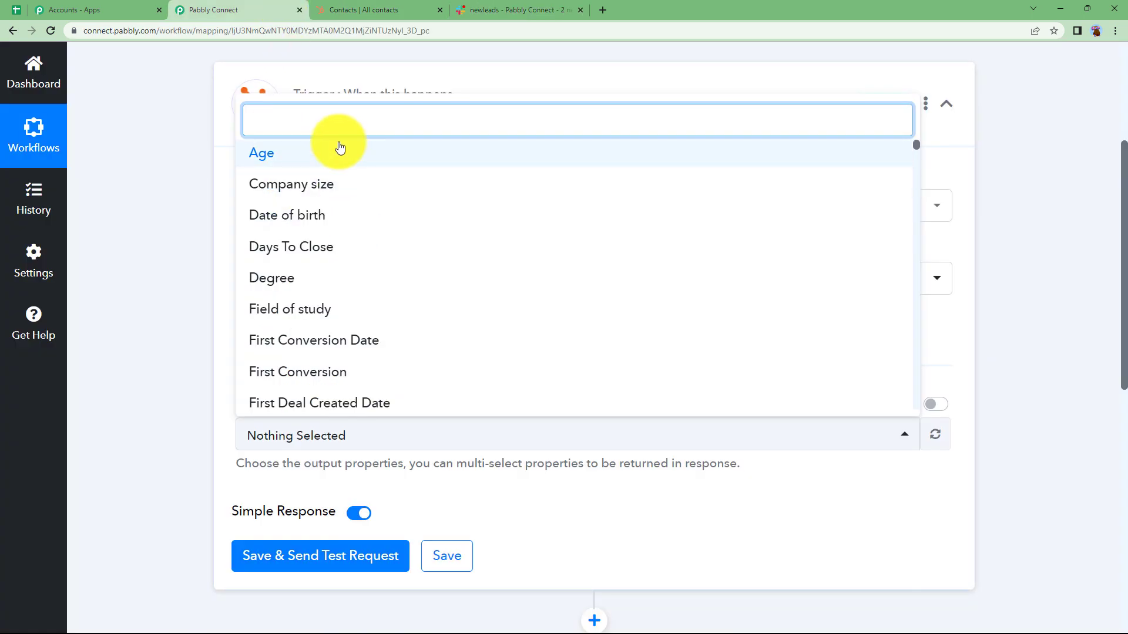
type("name")
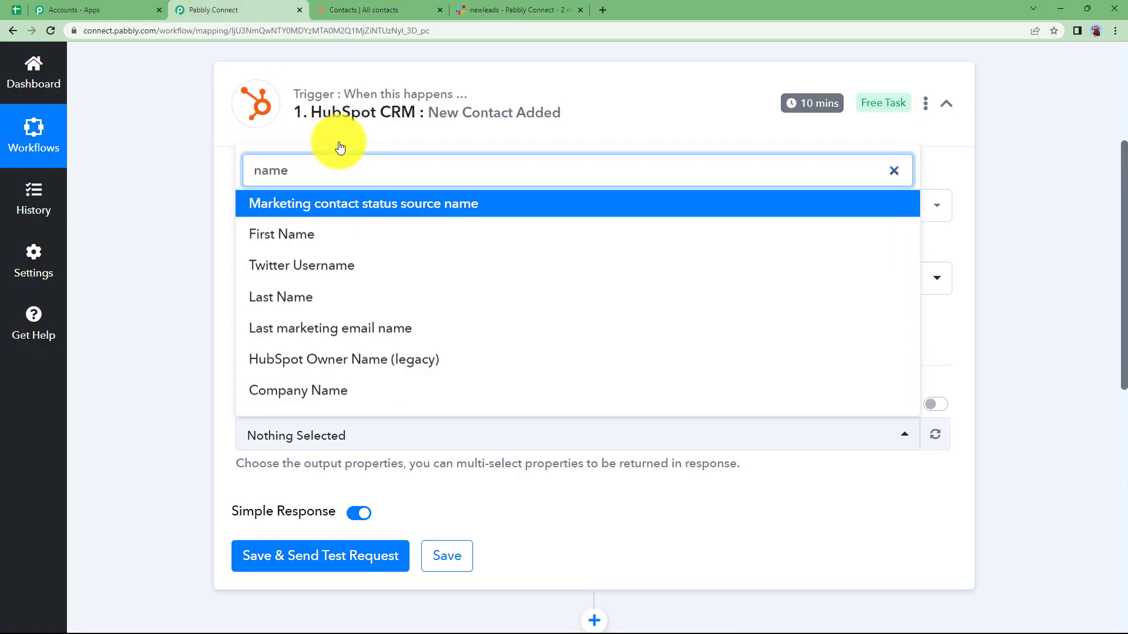
left_click(342, 234)
left_click(332, 299)
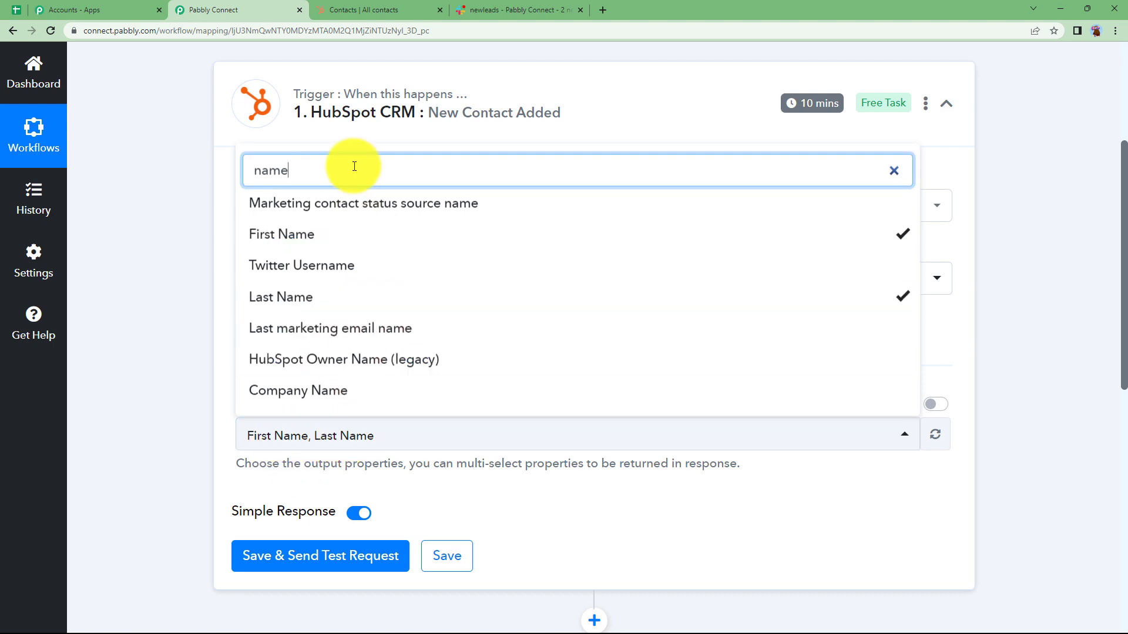
Find the Email property and add it to the trigger's output properties.
key("ctrl+a")
type("email")
scroll(443, 231, "down", 15)
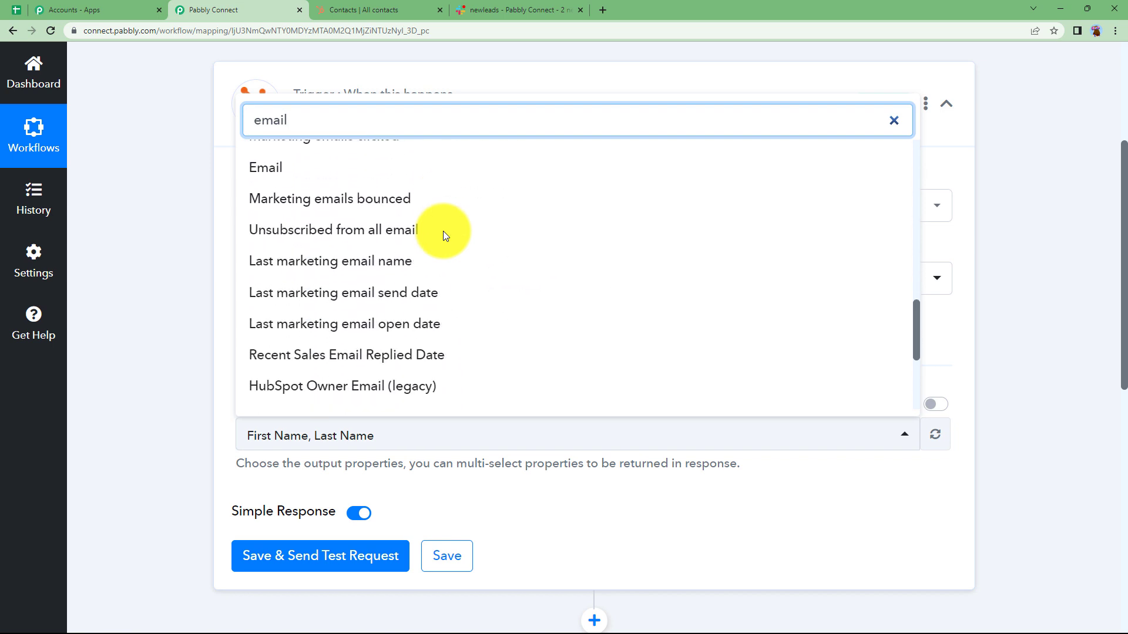
left_click(400, 171)
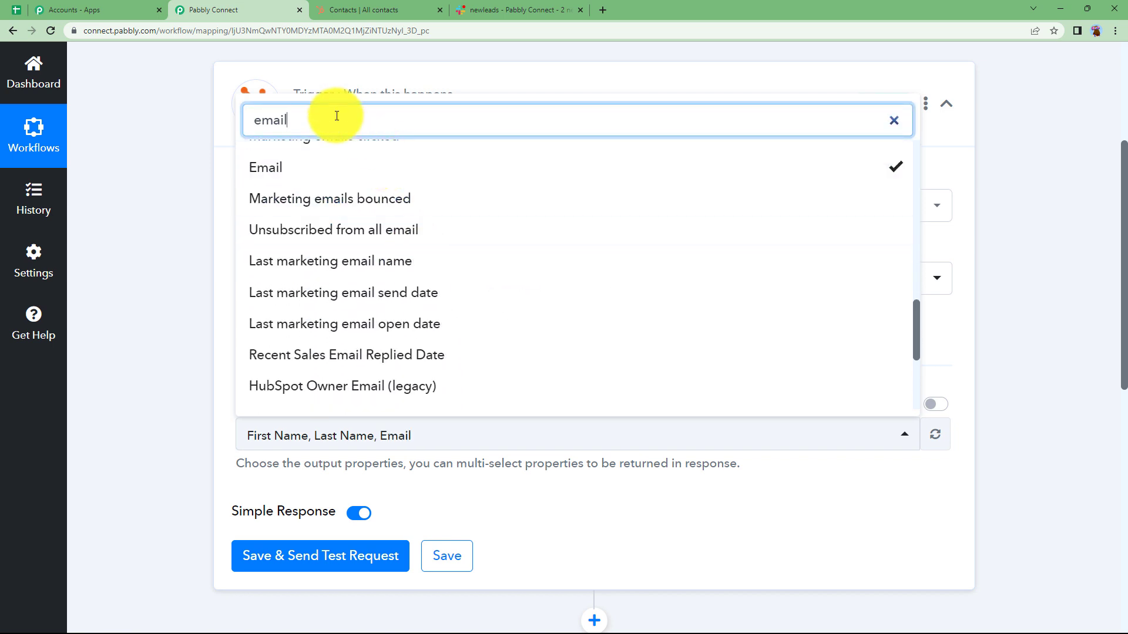
Add the Mobile Phone Number and Phone Number properties to the trigger's output properties.
left_click_drag(332, 114, 195, 133)
left_click(195, 133)
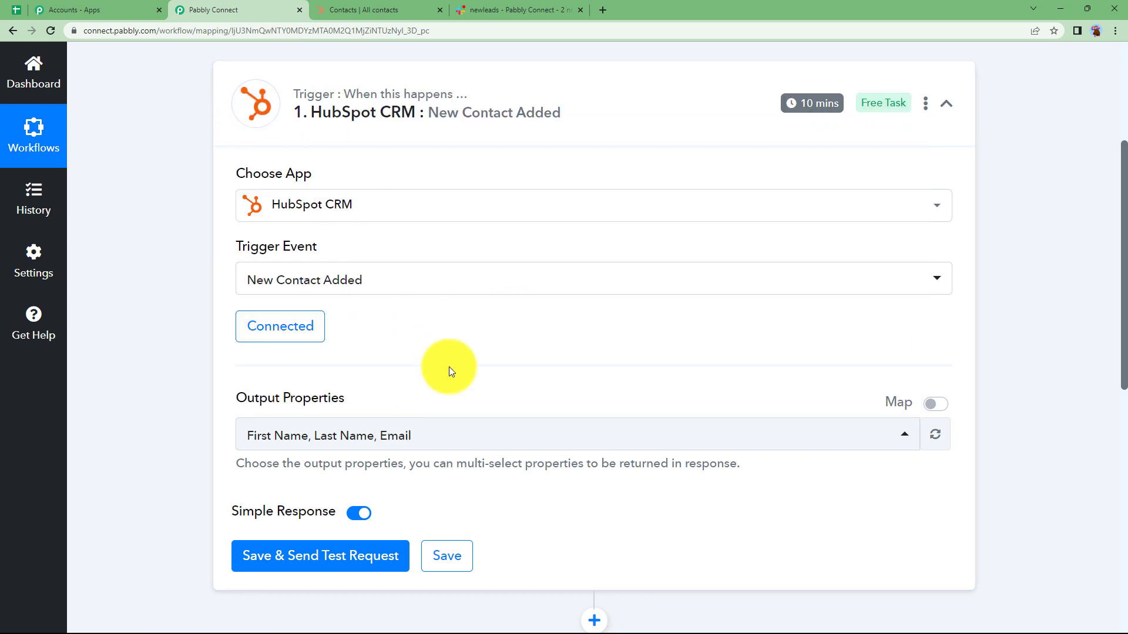
left_click(467, 427)
type("phone")
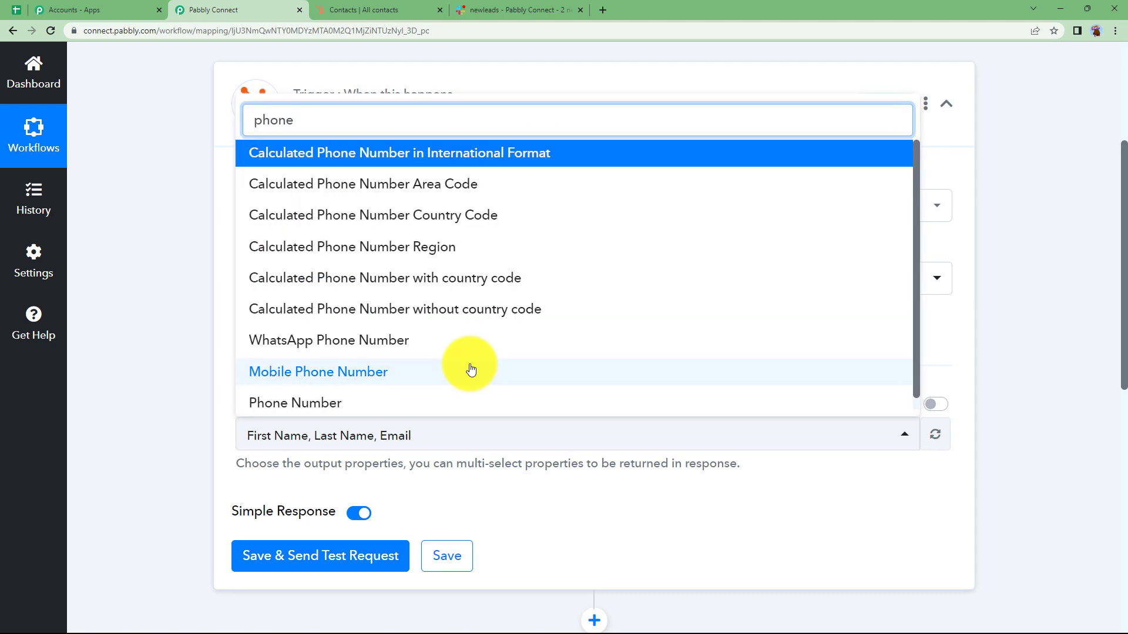
left_click(470, 370)
left_click(431, 403)
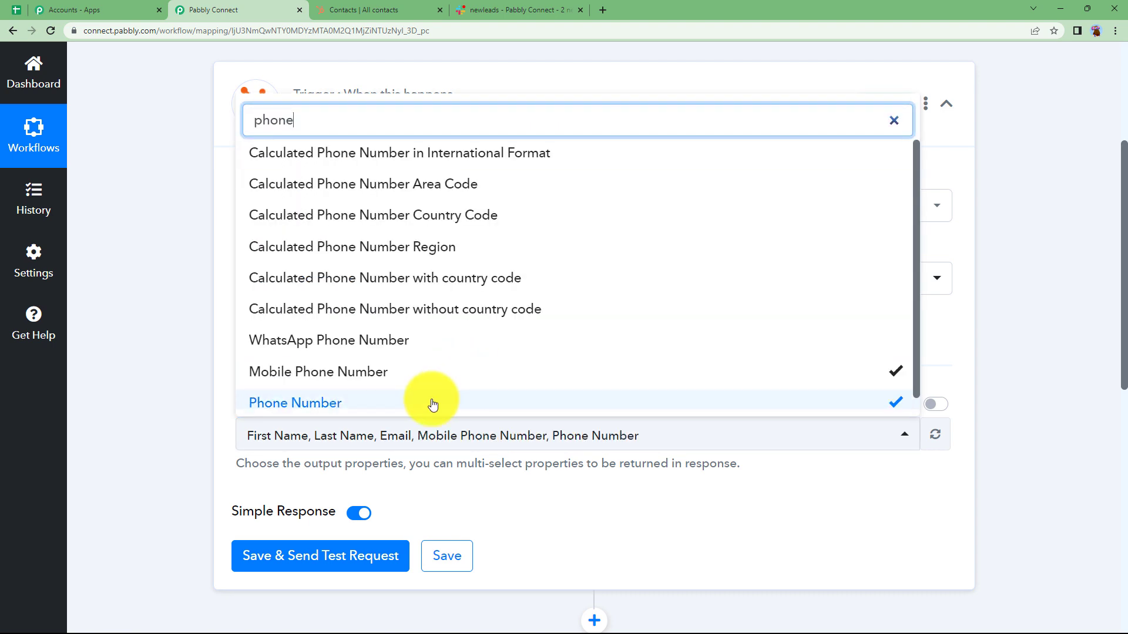
left_click(171, 345)
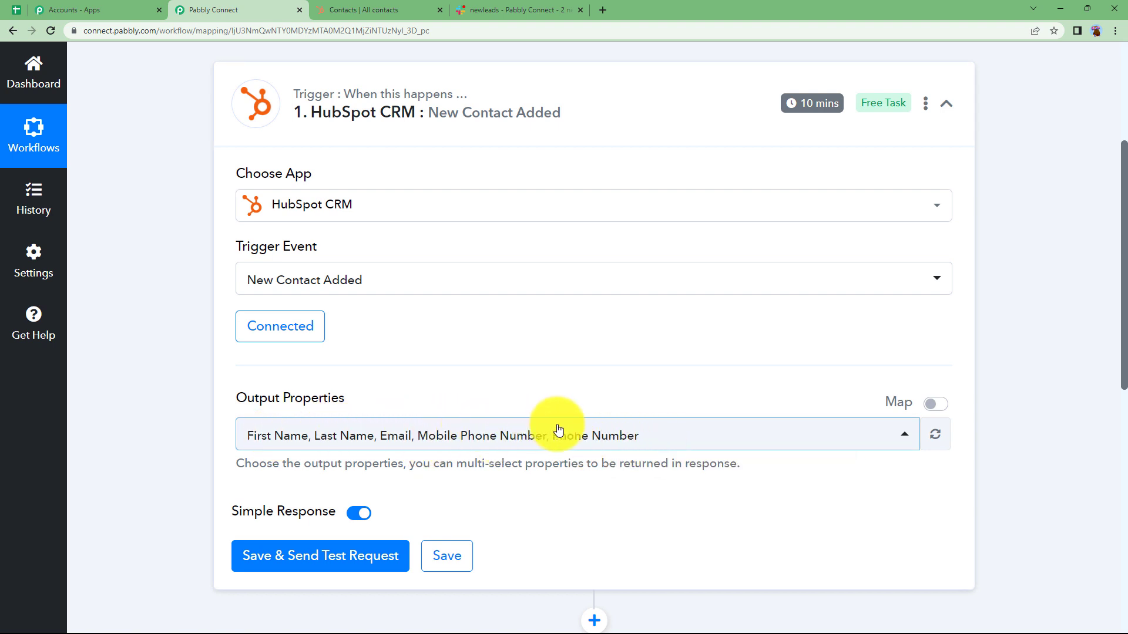
Start a new contact in HubSpot and fill in the contact's email, first name and last name from the saved autofill entry.
left_click(405, 6)
left_click(218, 9)
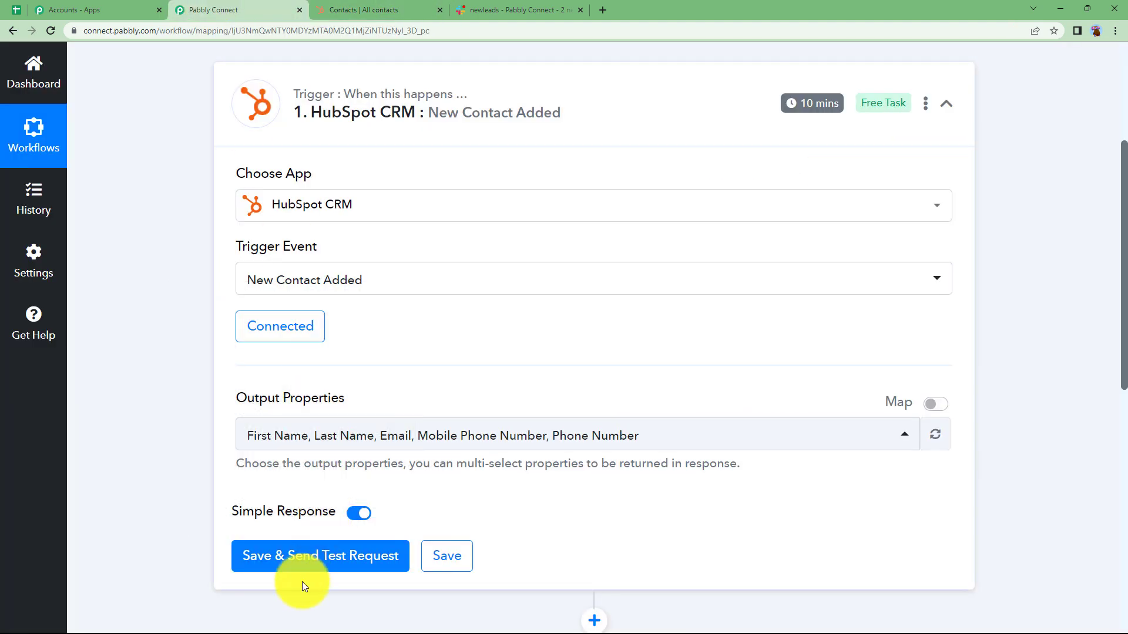
left_click(329, 8)
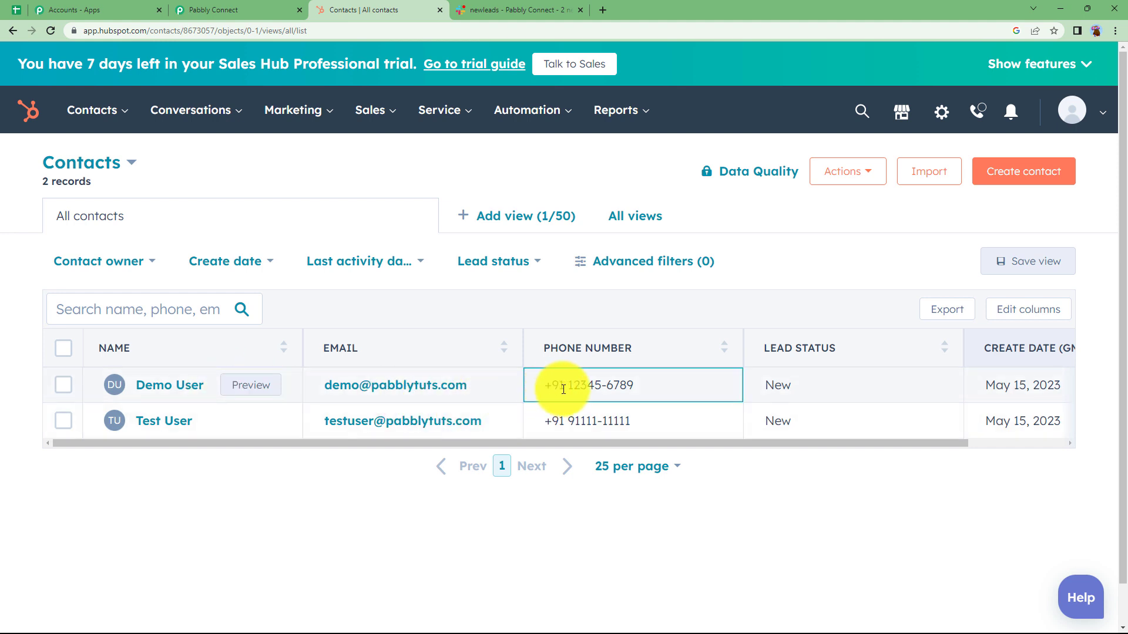
left_click(1057, 170)
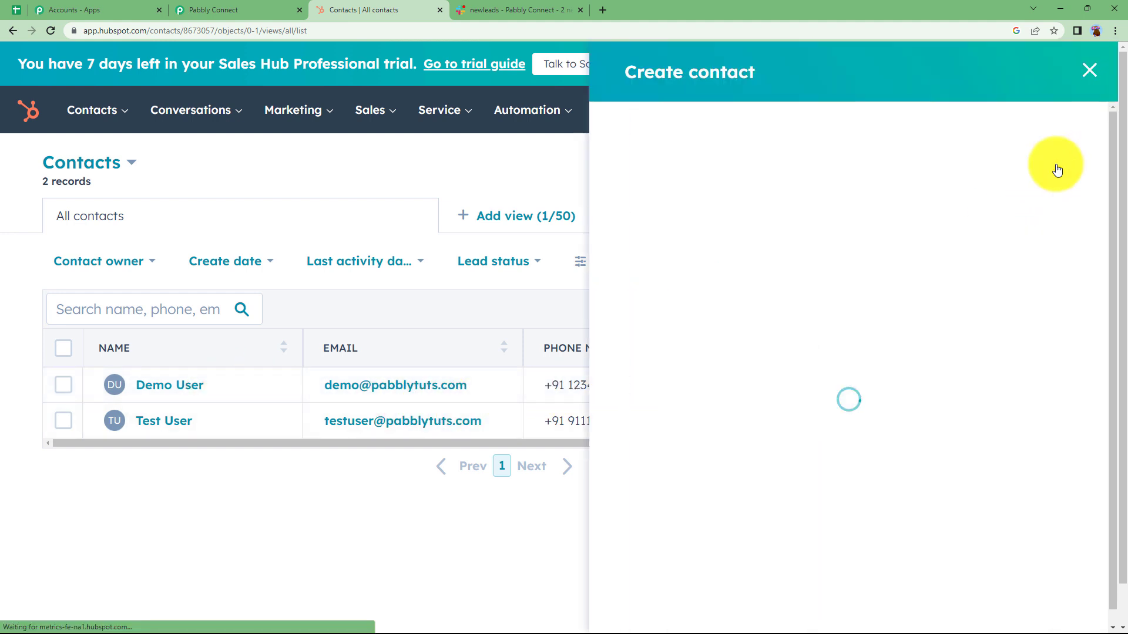
left_click(805, 215)
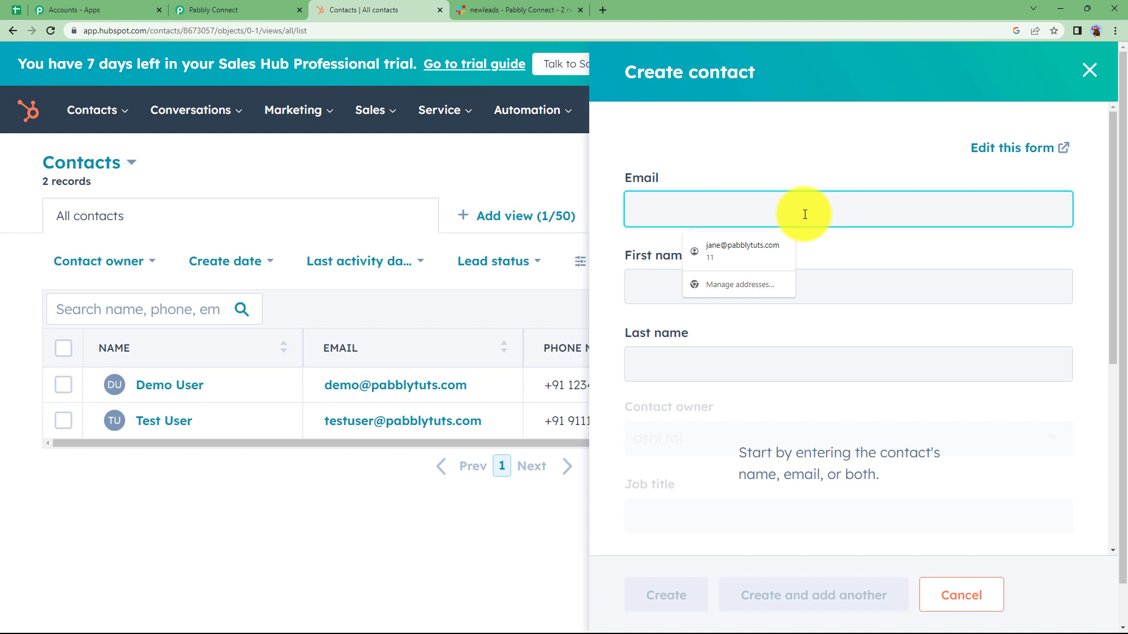
left_click(742, 249)
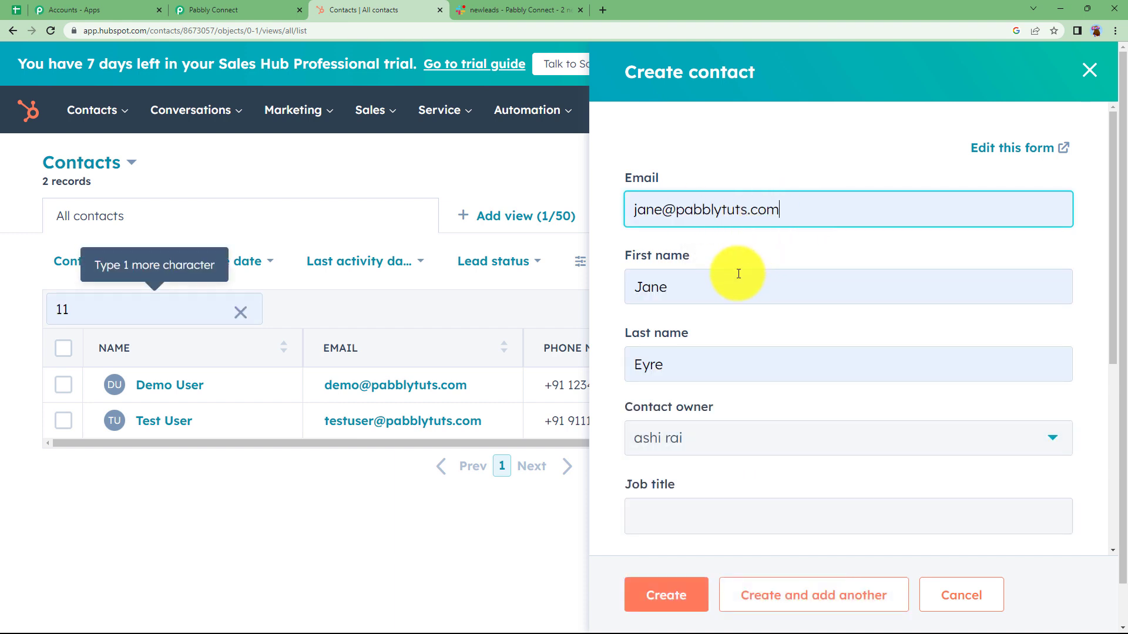
Enter the new contact's phone number with the India country code +91.
scroll(718, 378, "down", 2)
scroll(730, 398, "down", 2)
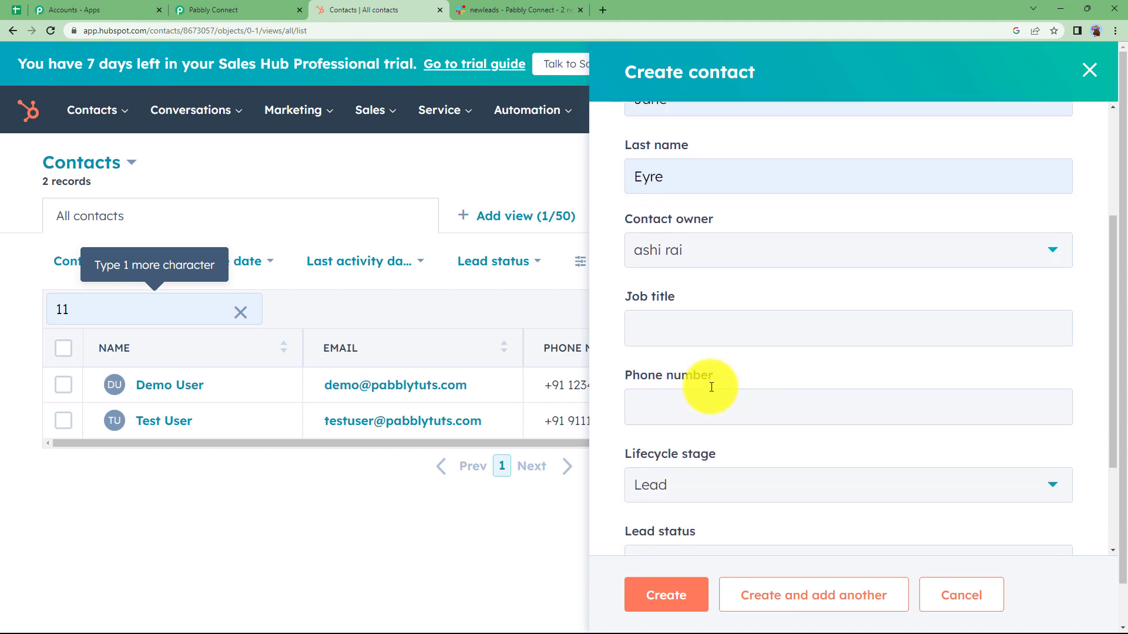
left_click(737, 348)
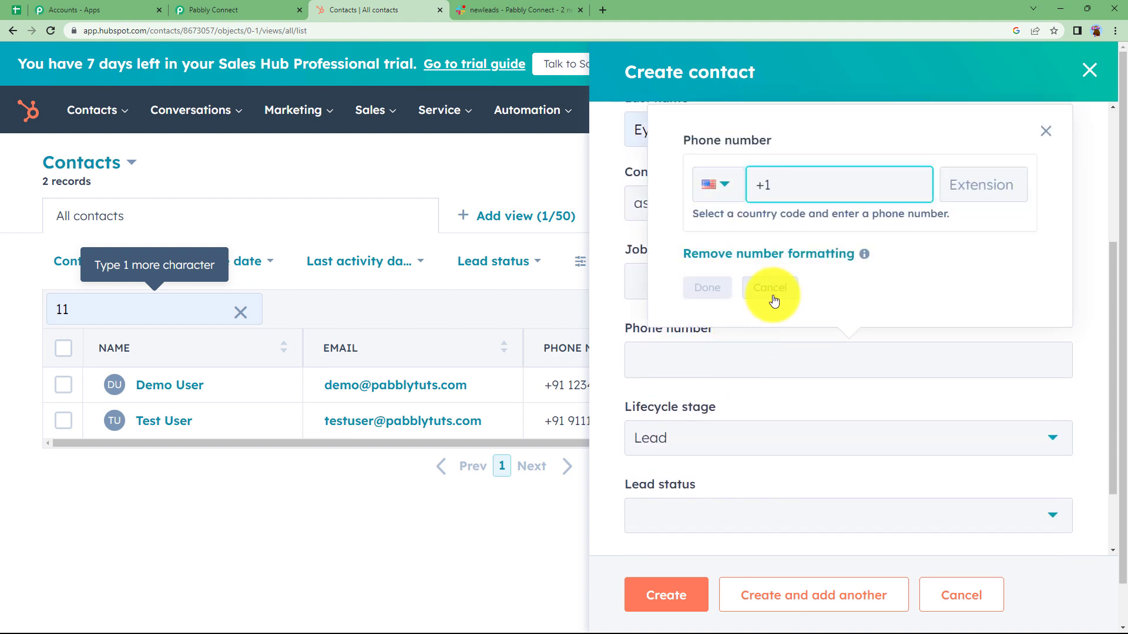
left_click(717, 186)
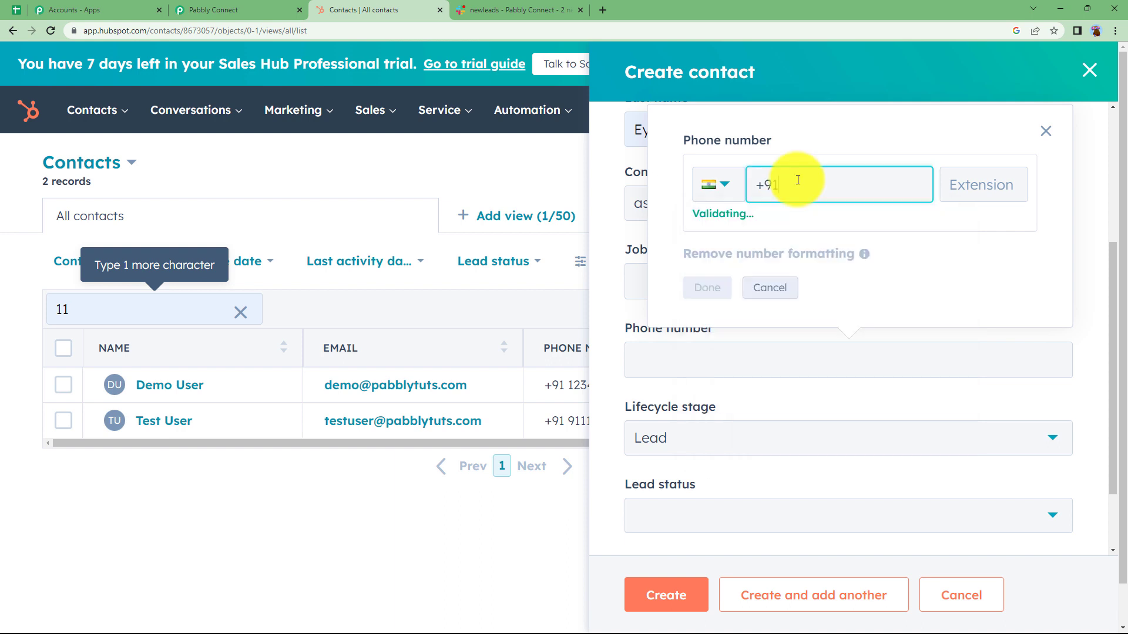
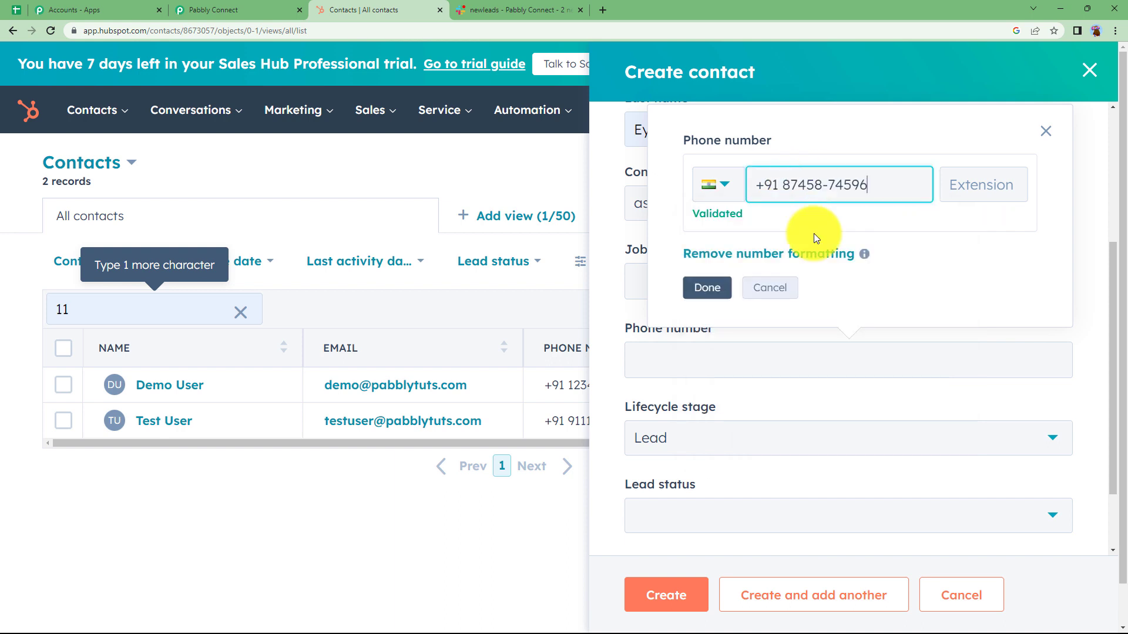
left_click(708, 288)
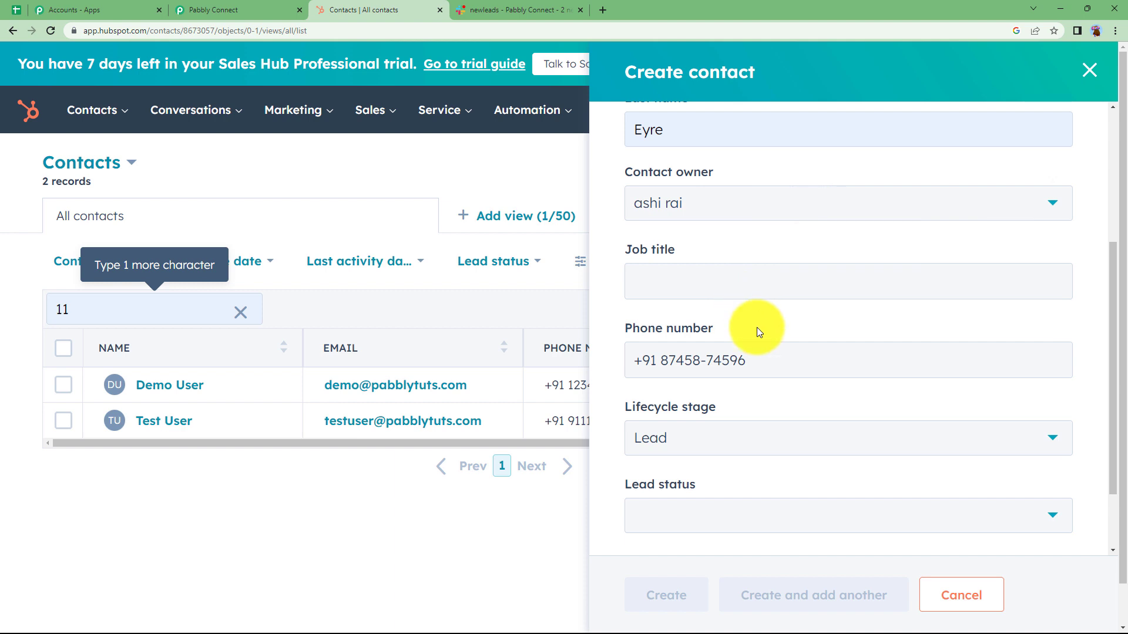
Check the sample message in the Slack newleads channel, create the HubSpot contact and return to the contacts list.
scroll(756, 327, "down", 2)
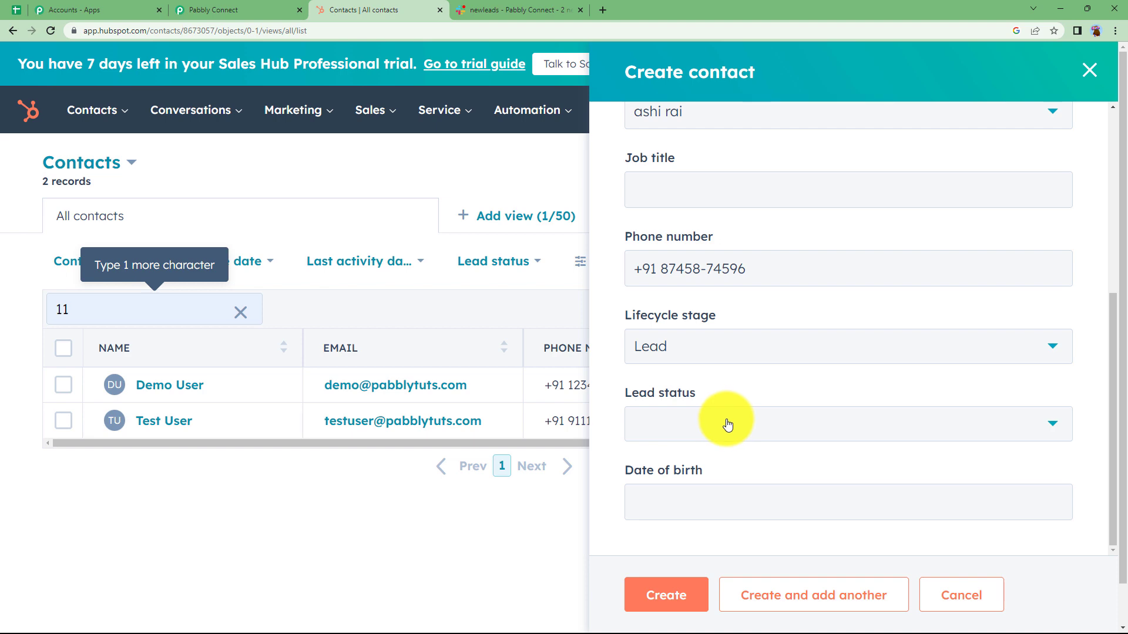
left_click(517, 10)
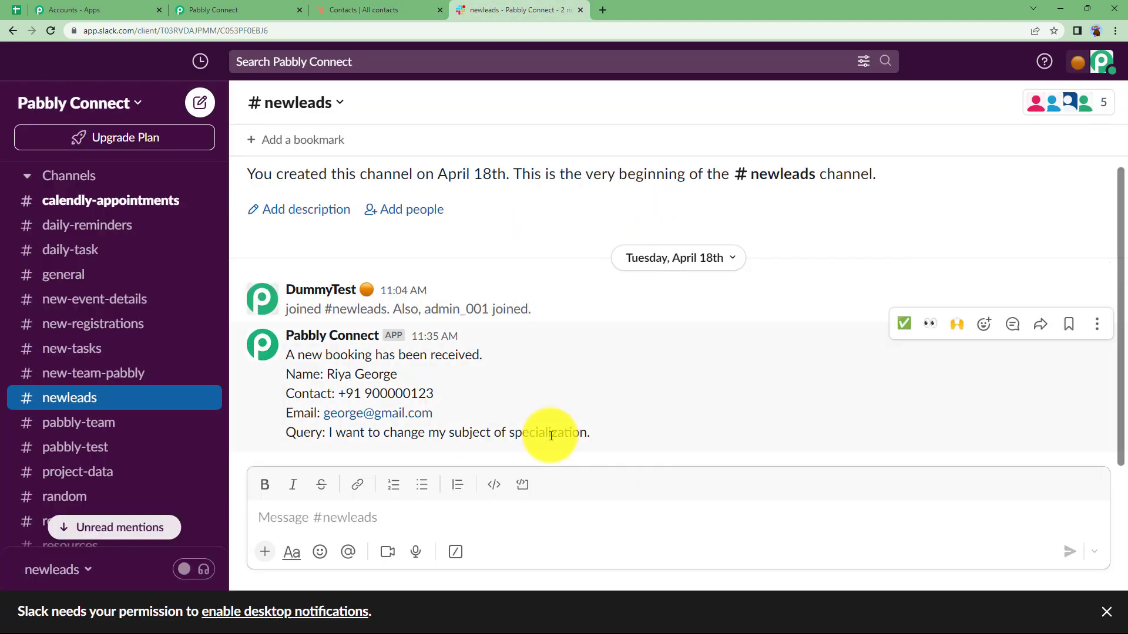
left_click(370, 9)
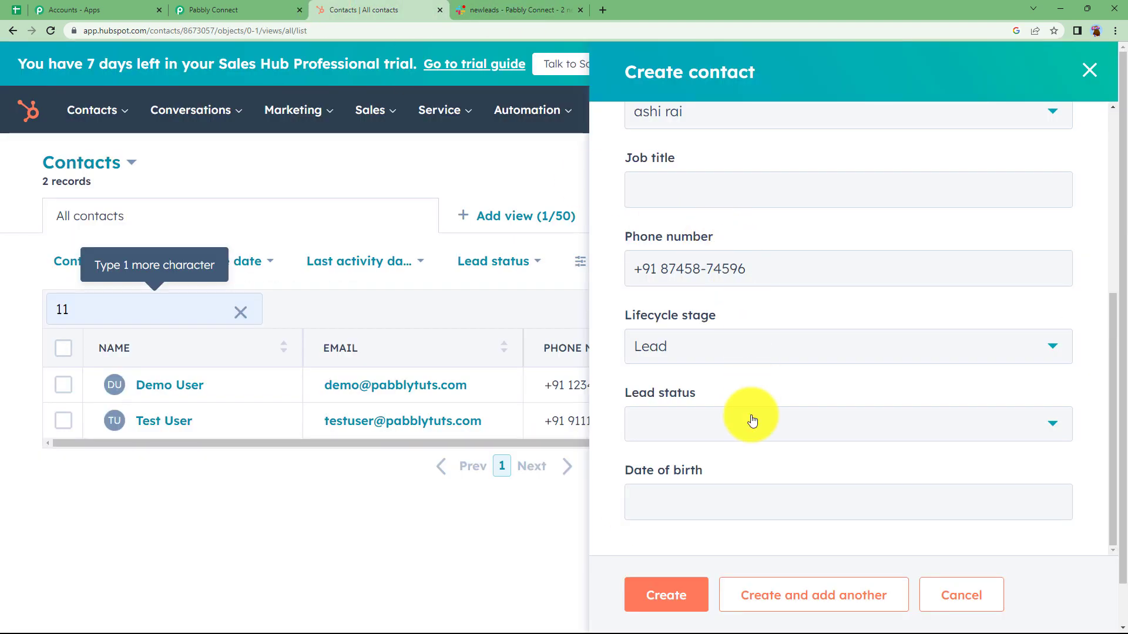
left_click(680, 599)
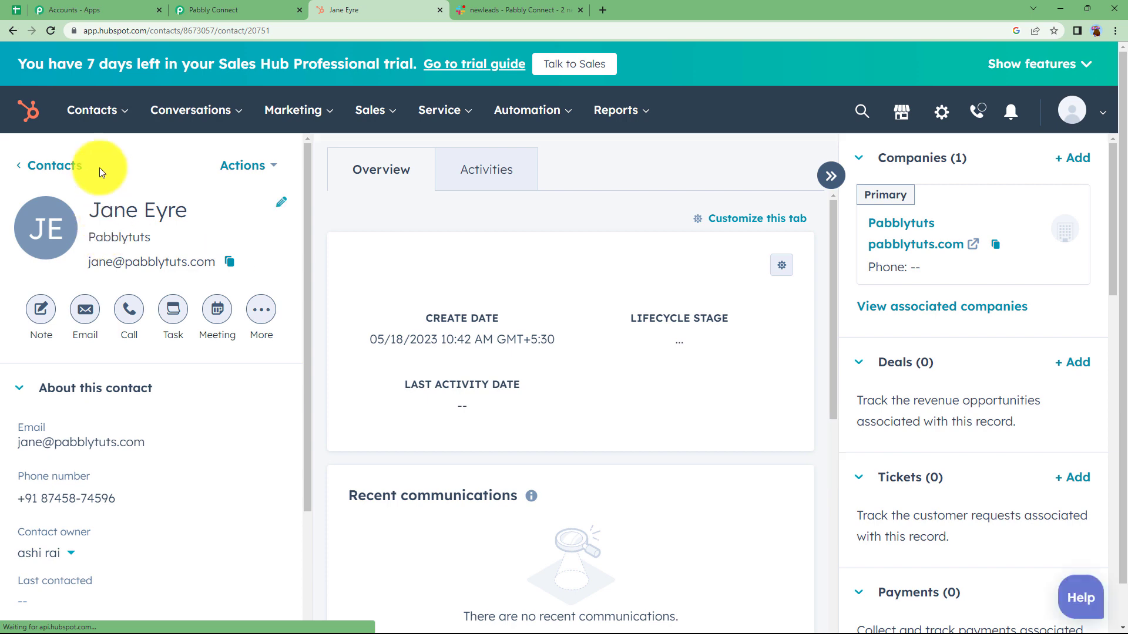
mouse_move(91, 111)
left_click(99, 157)
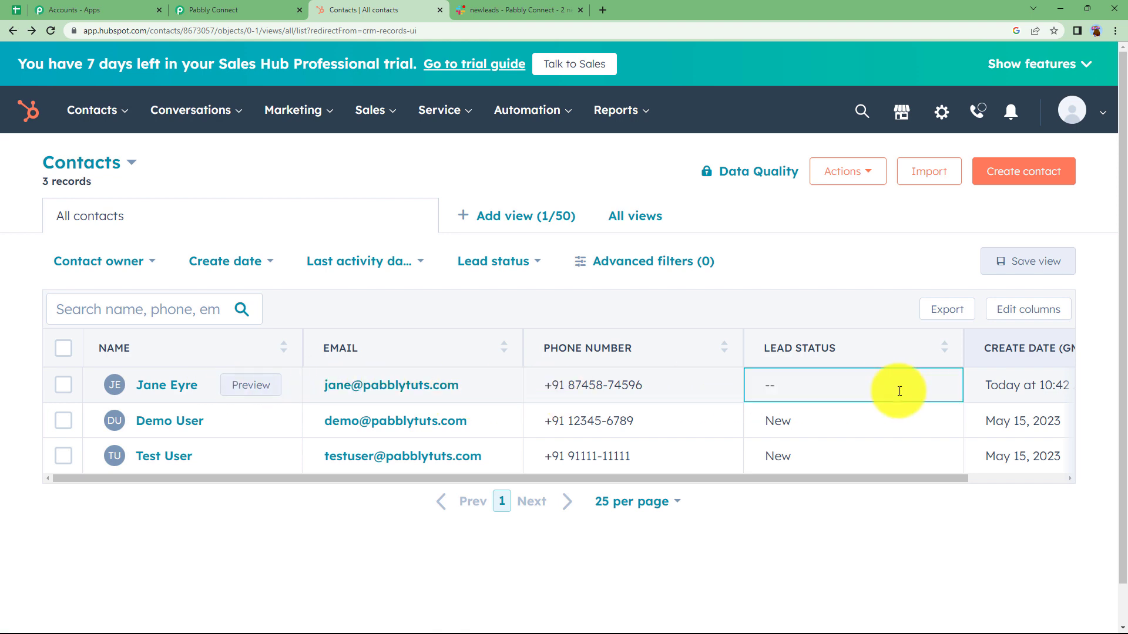
Return to Pabbly Connect, save the trigger with a test request and check the contact's name, email and phone in the response.
left_click(257, 8)
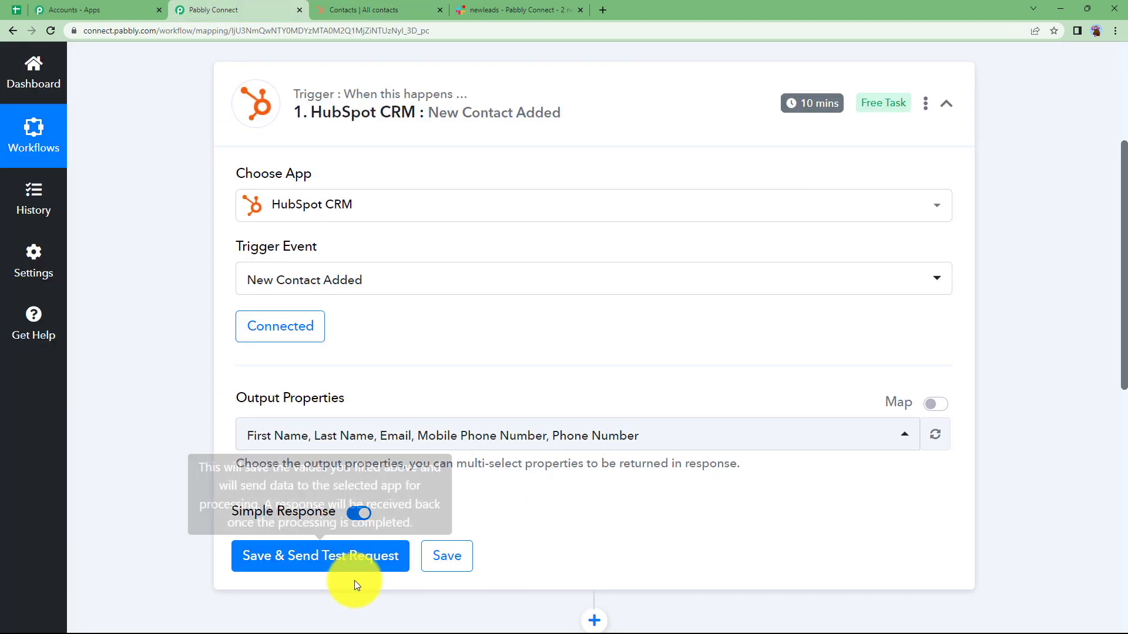
left_click(352, 561)
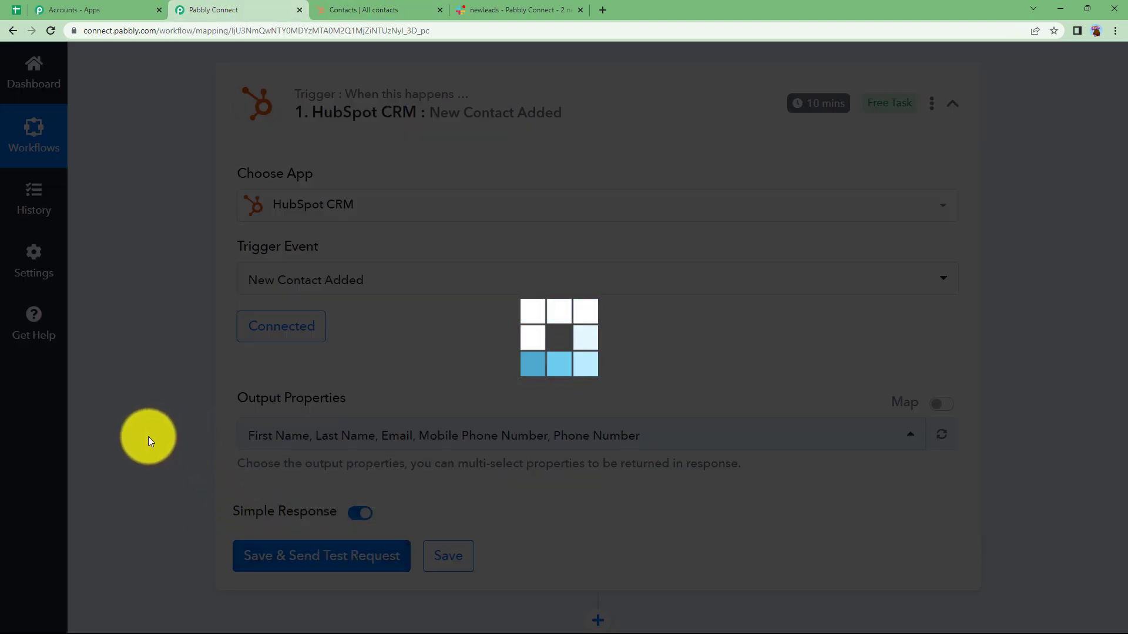
scroll(146, 462, "down", 3)
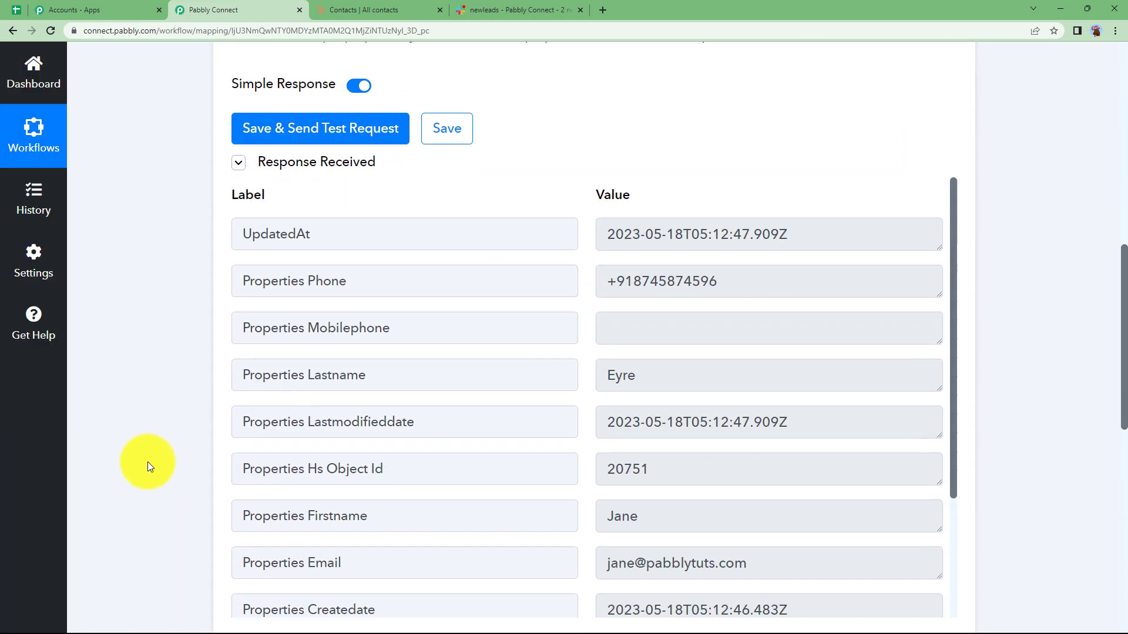
double_click(700, 329)
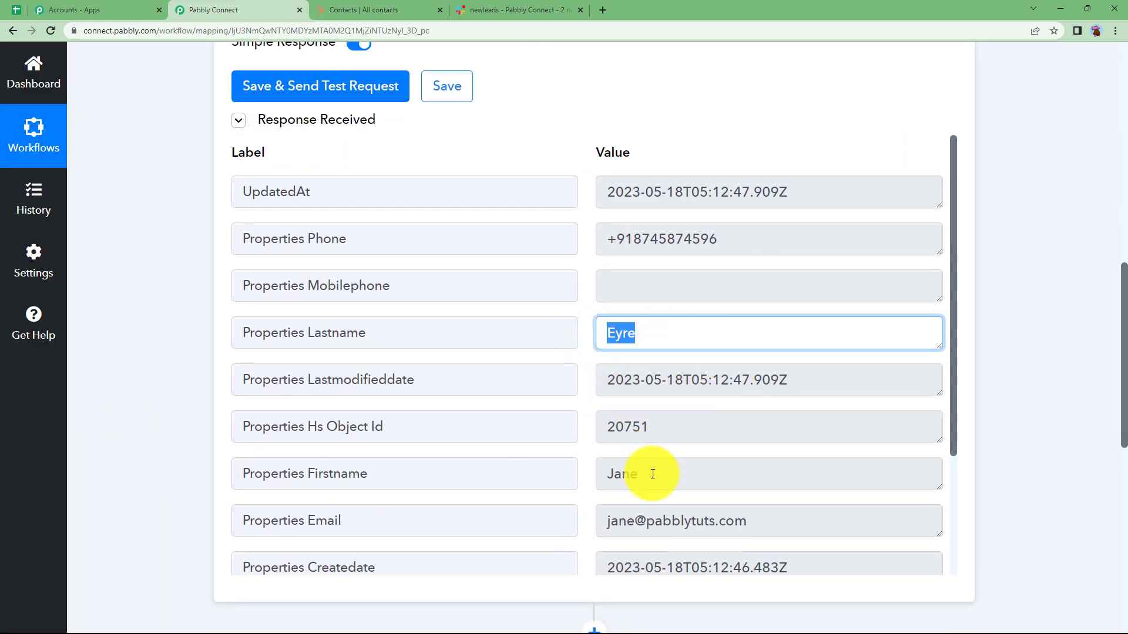
left_click_drag(649, 472, 622, 474)
left_click_drag(749, 521, 608, 521)
left_click_drag(733, 247, 592, 250)
left_click(180, 426)
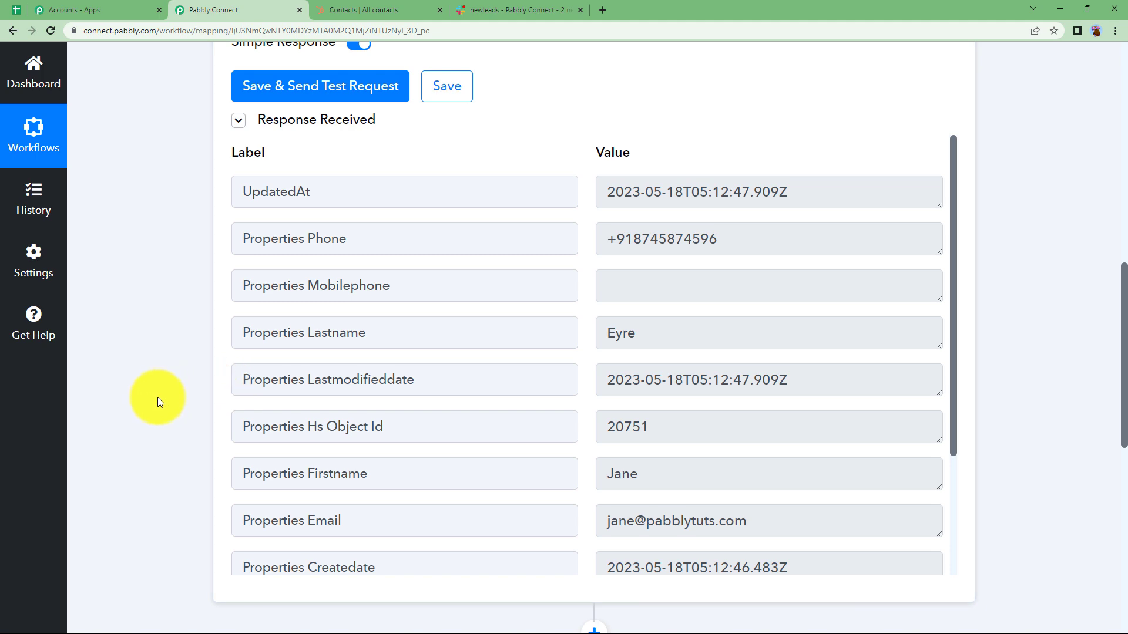
Collapse the HubSpot trigger and set the action step to Slack with the Send Channel Message event.
scroll(158, 397, "up", 4)
scroll(171, 387, "up", 3)
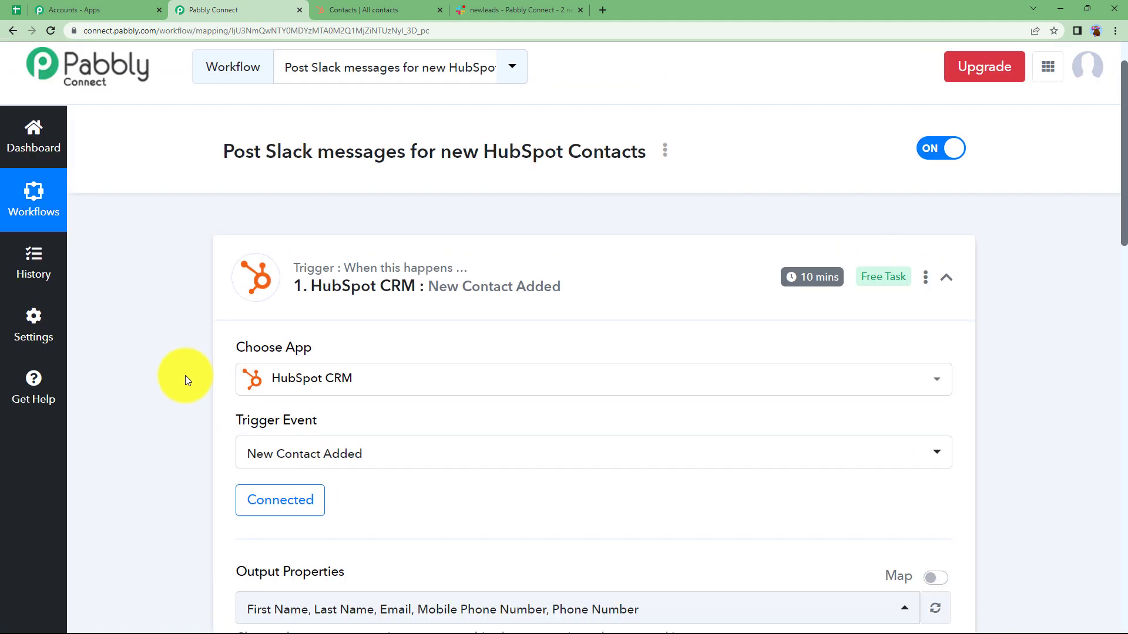
left_click(337, 302)
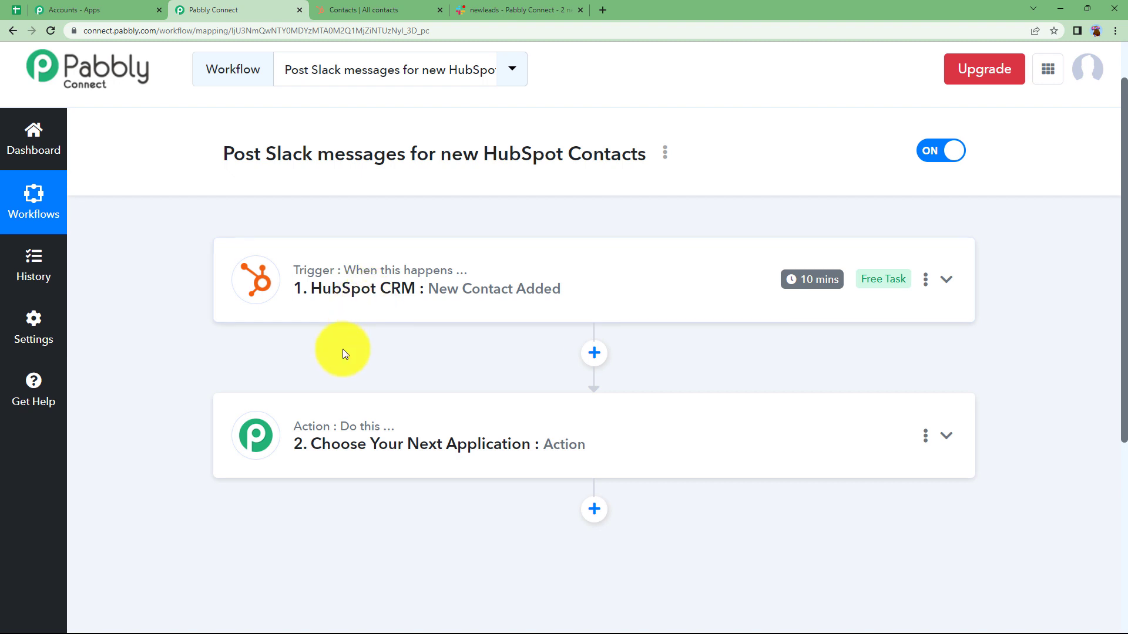
left_click(345, 427)
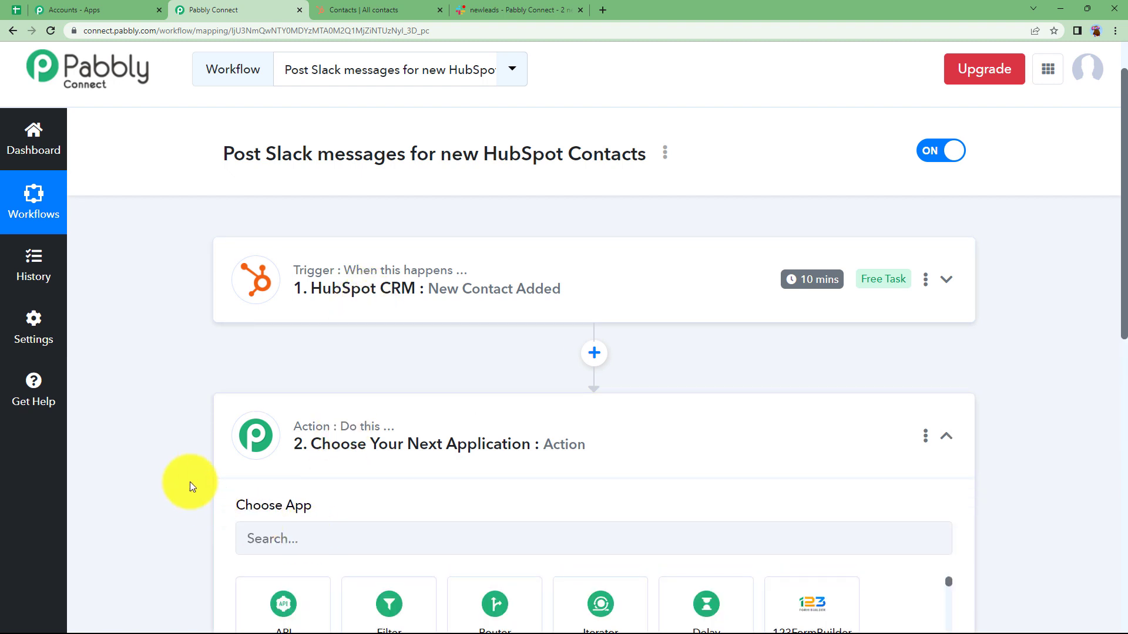
scroll(189, 481, "down", 2)
left_click(284, 425)
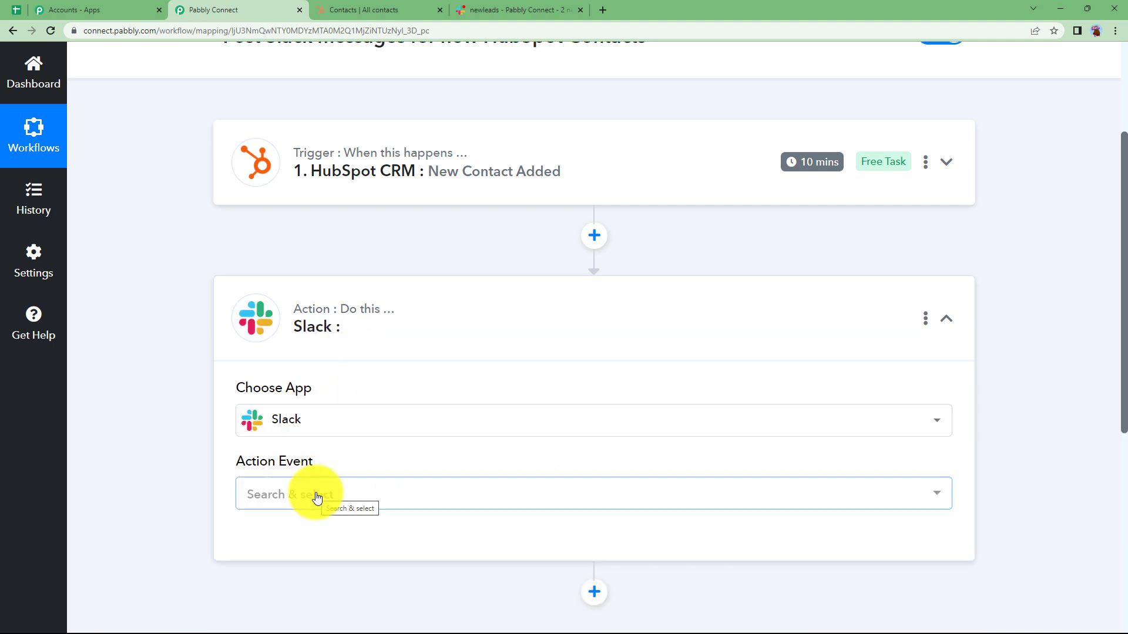
left_click(305, 495)
left_click(327, 180)
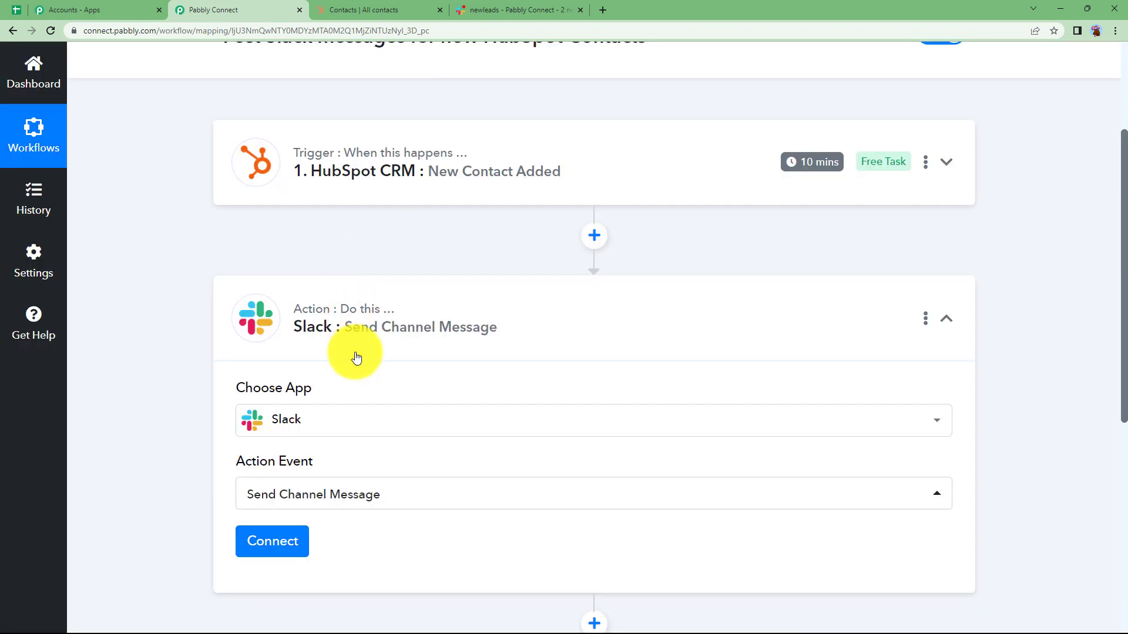
Start connecting a new Slack account for the action instead of using the existing connection.
left_click(300, 523)
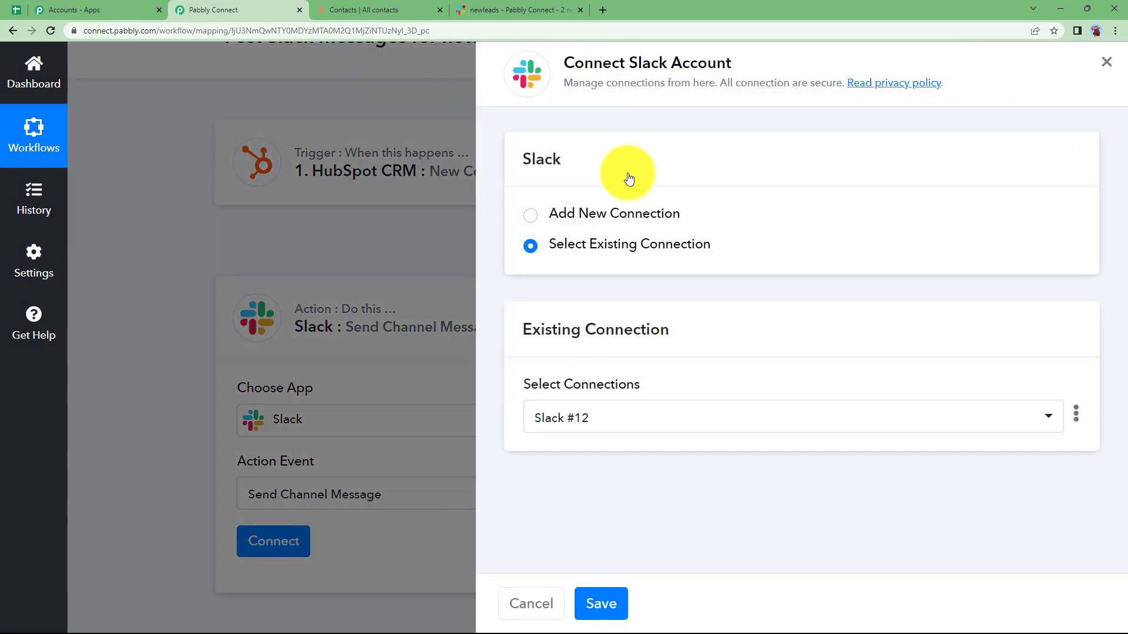
left_click(626, 212)
left_click(588, 409)
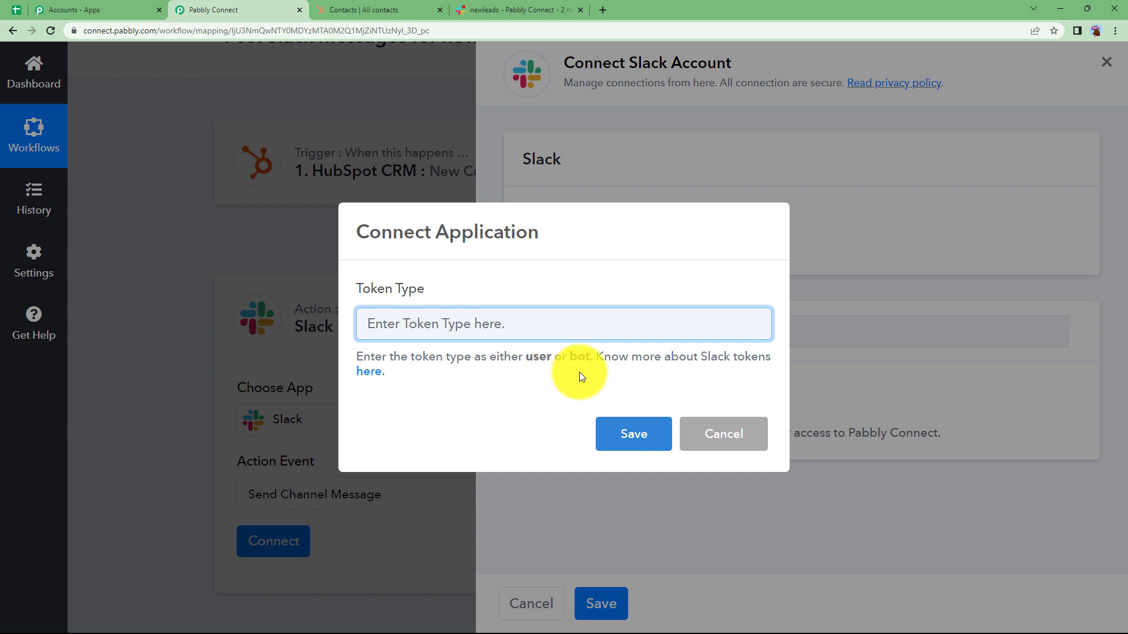
Open the help page on Slack tokens and examine the permissions of the user and bot token types.
left_click(365, 372)
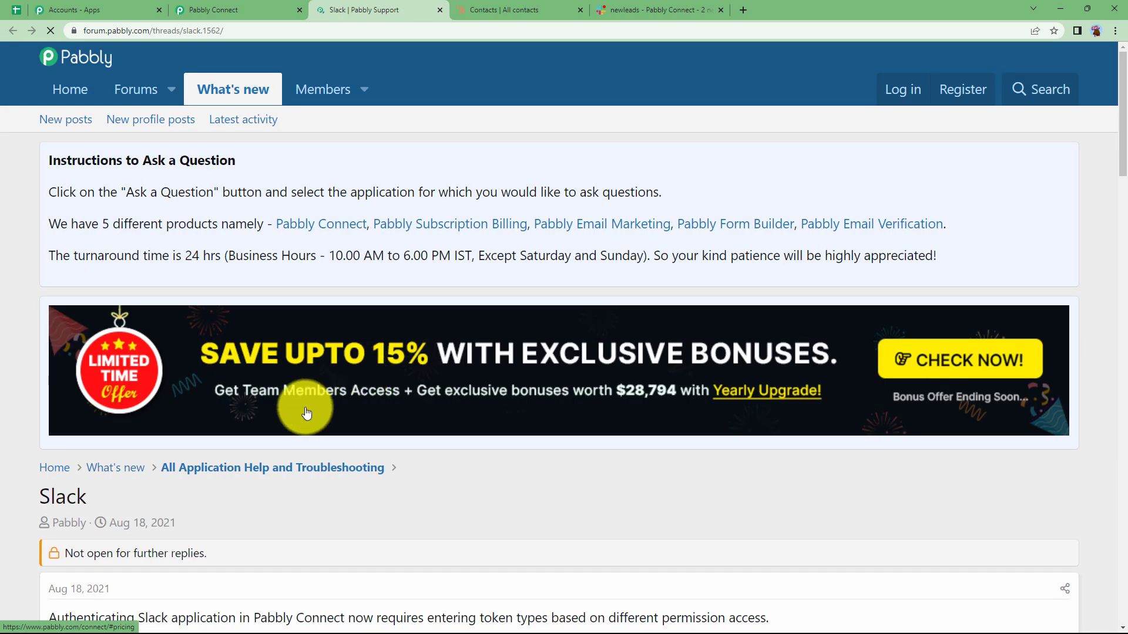
scroll(302, 392, "down", 5)
scroll(302, 393, "down", 10)
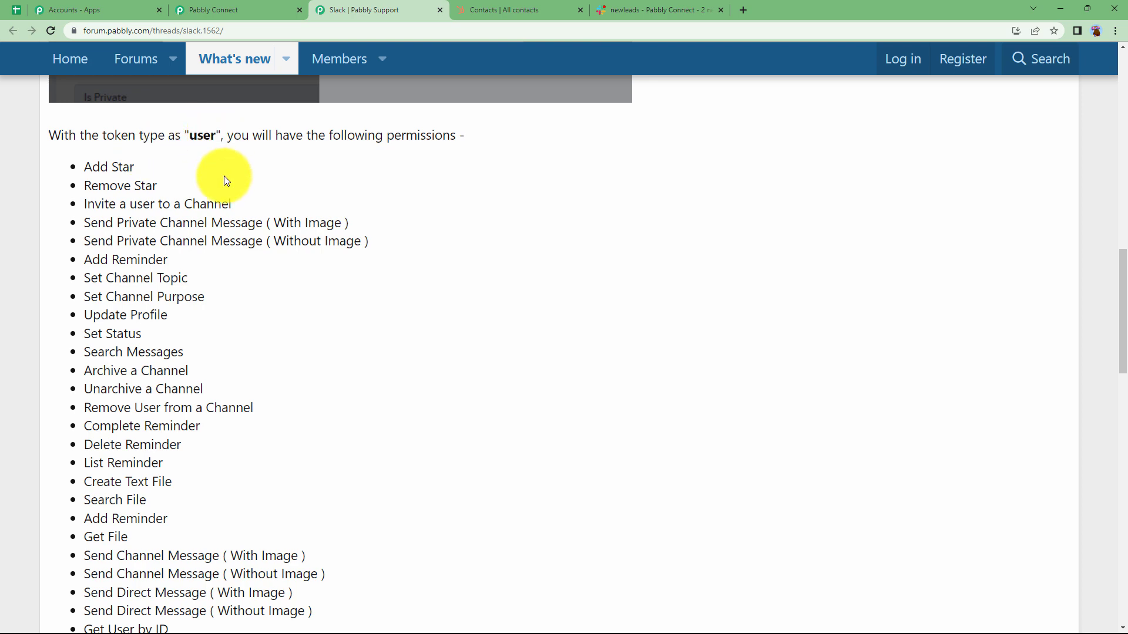
scroll(312, 397, "down", 8)
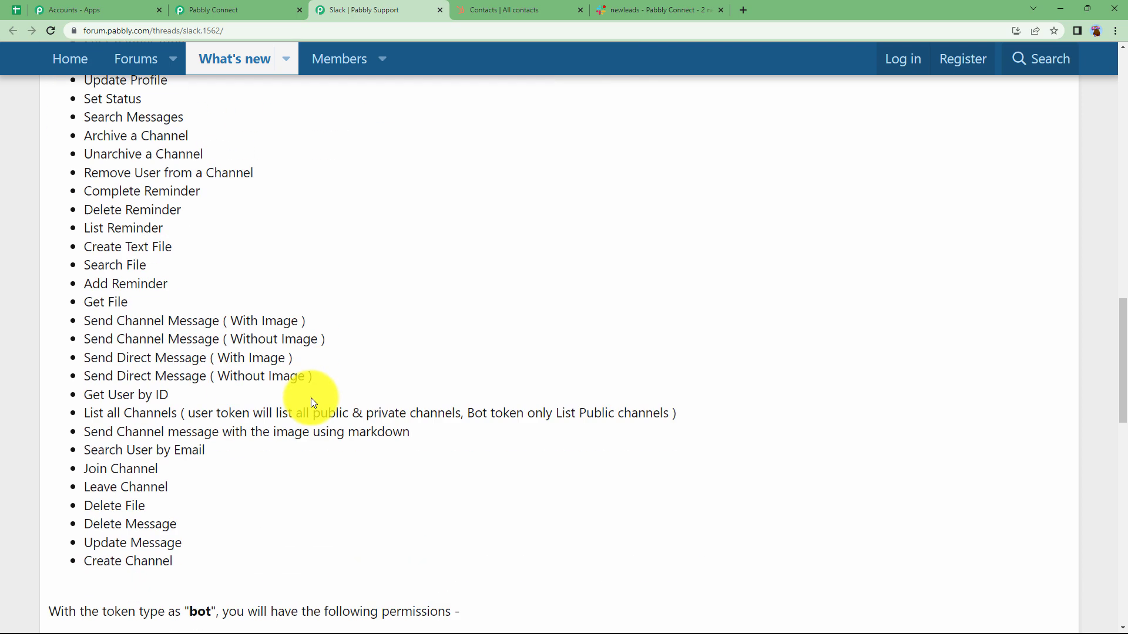
scroll(312, 401, "down", 3)
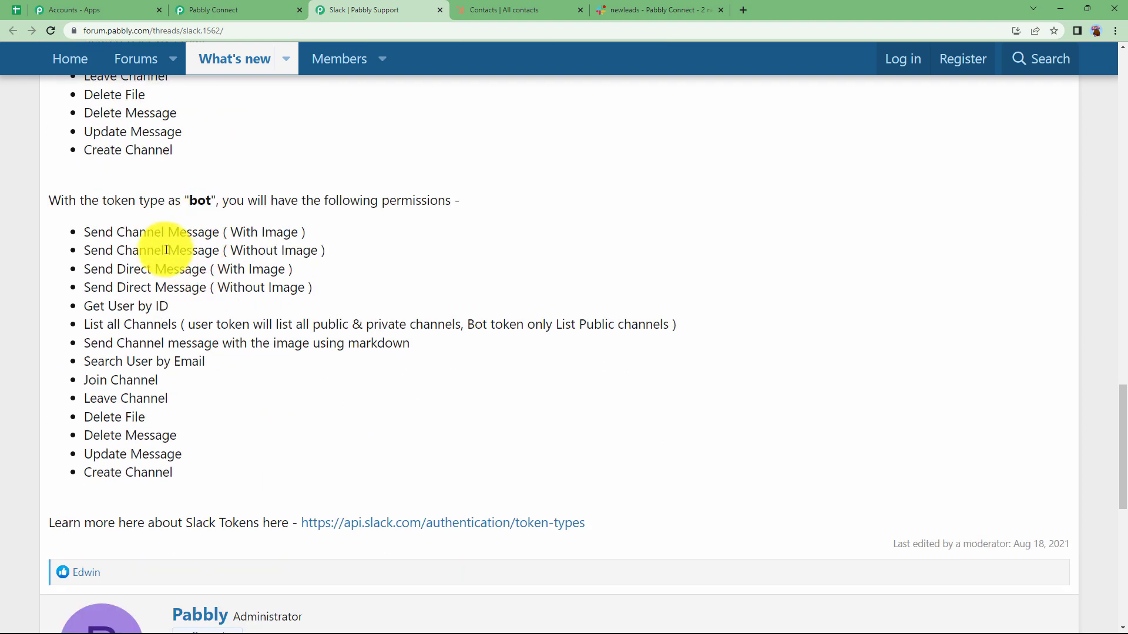
Examine the bot token permissions, especially Send Channel Message (Without Image).
left_click_drag(142, 360, 161, 450)
left_click(213, 452)
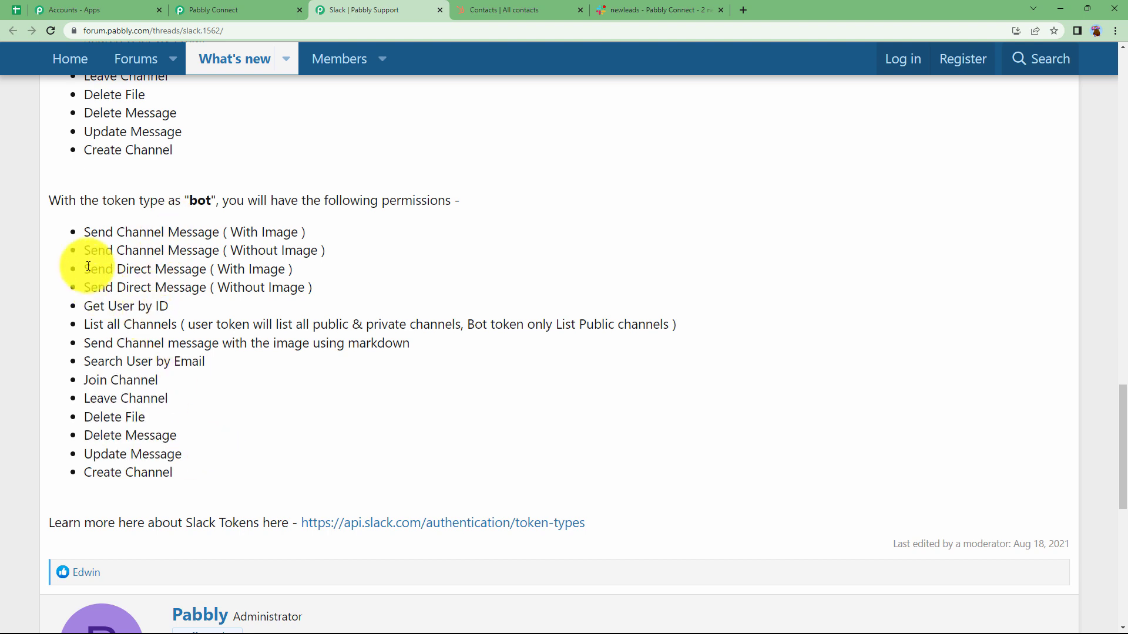
left_click_drag(86, 246, 330, 252)
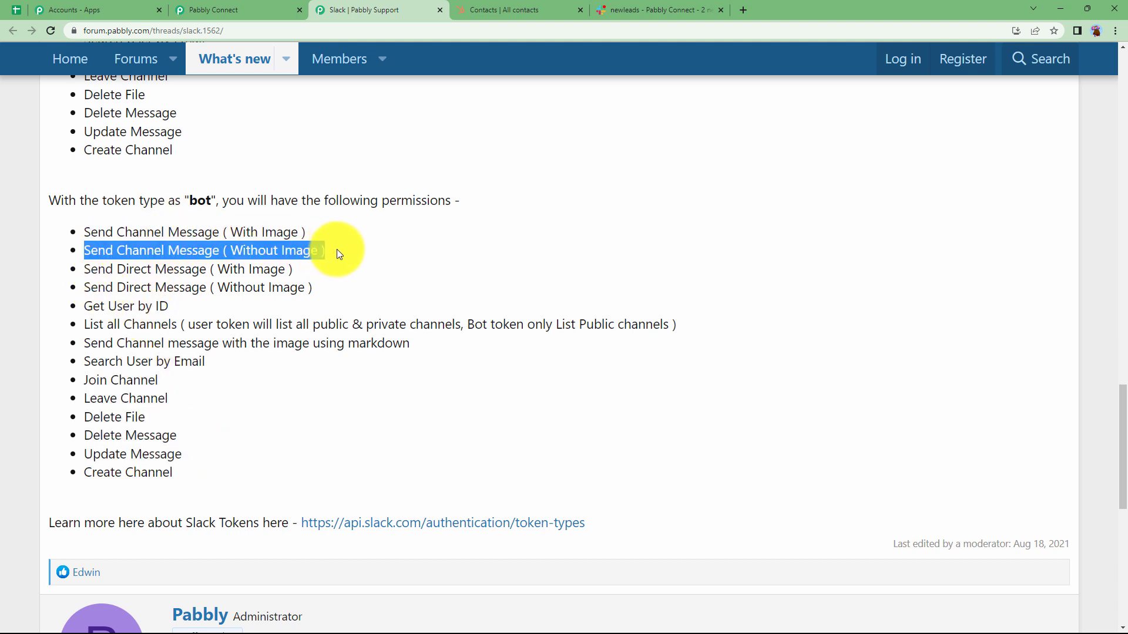
left_click(244, 201)
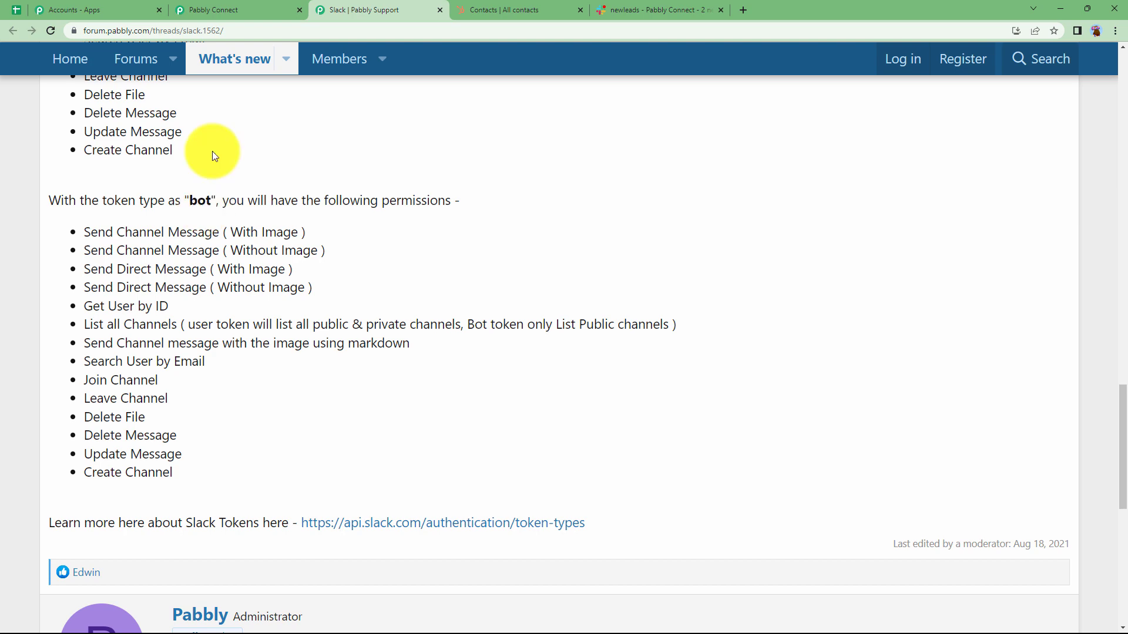
Return to Pabbly Connect, set the Slack token type to bot and allow access to the Pabbly Connect workspace.
left_click(234, 10)
left_click(498, 322)
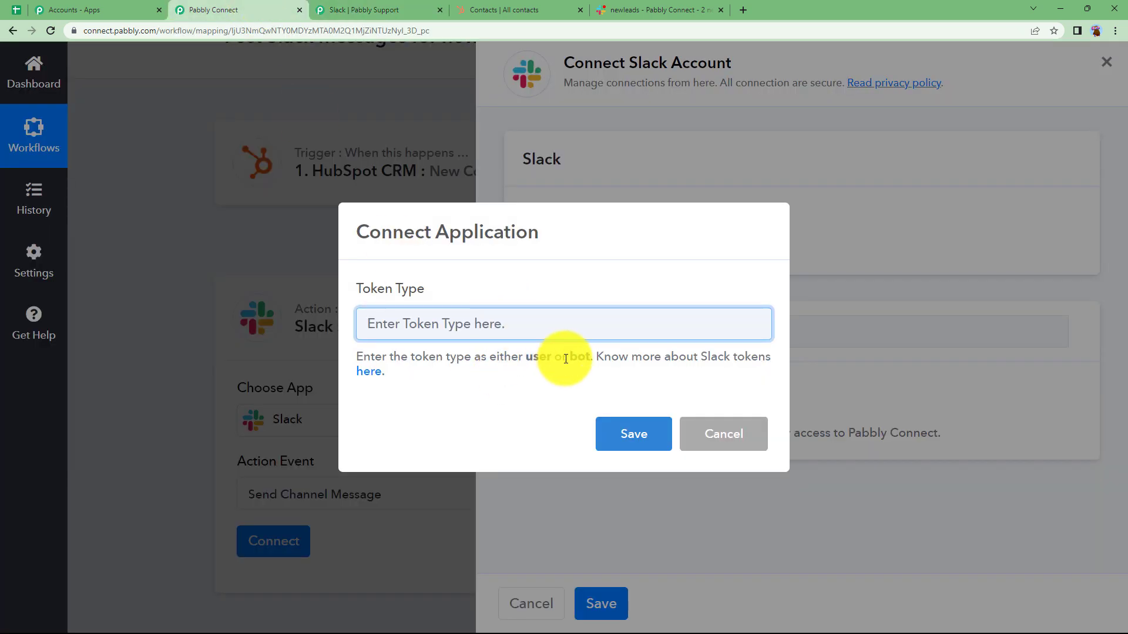
type("bot")
left_click(640, 444)
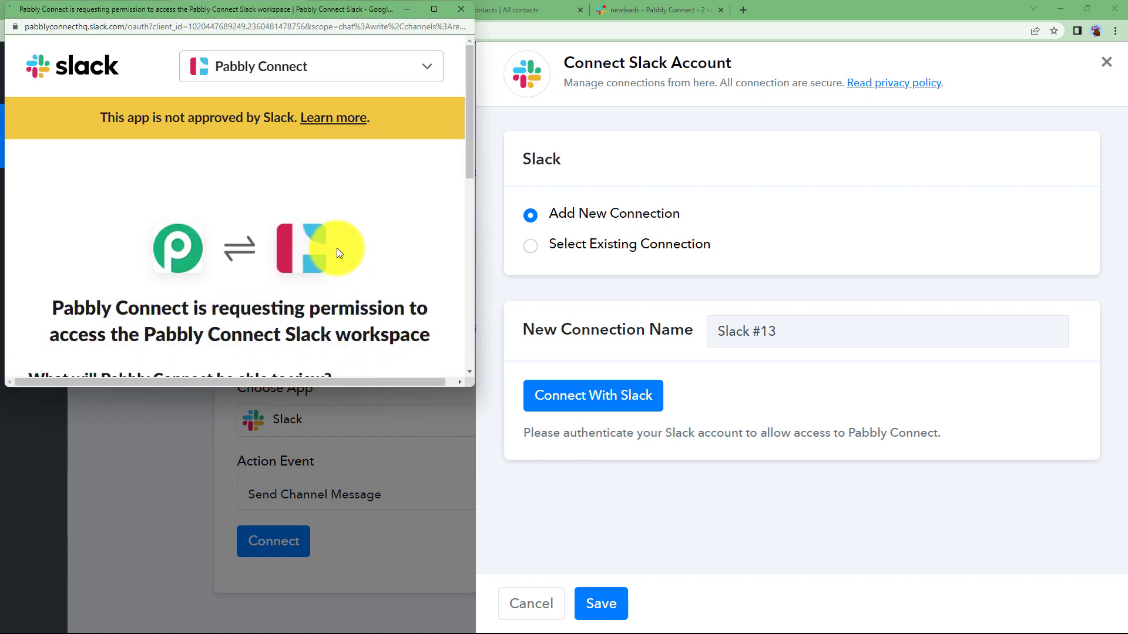
scroll(337, 248, "down", 10)
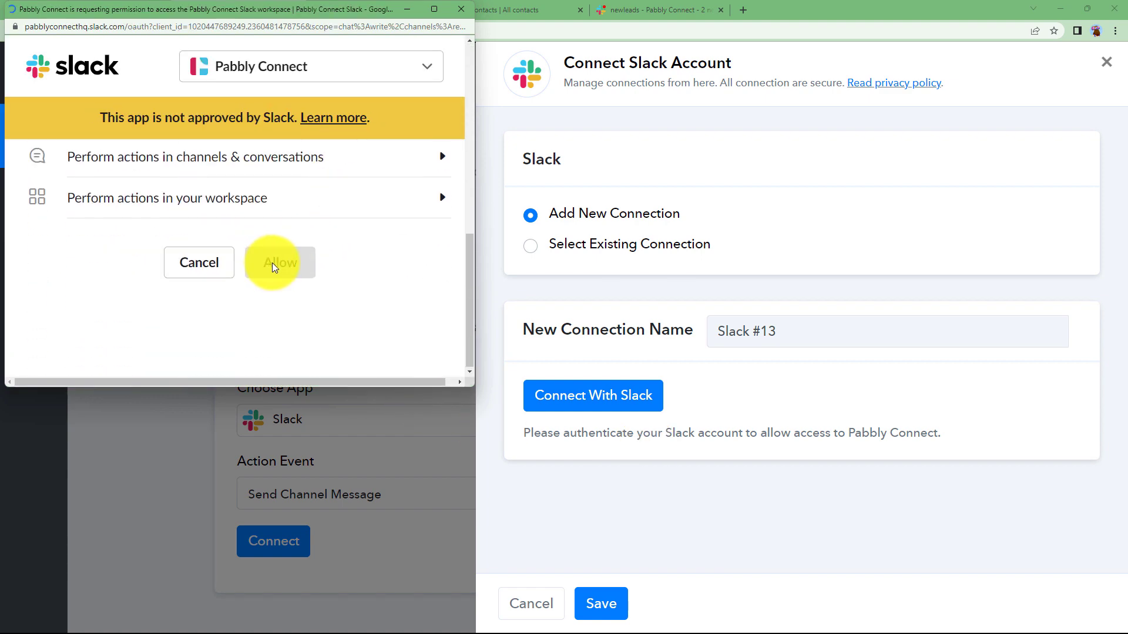
scroll(272, 262, "down", 5)
left_click(277, 294)
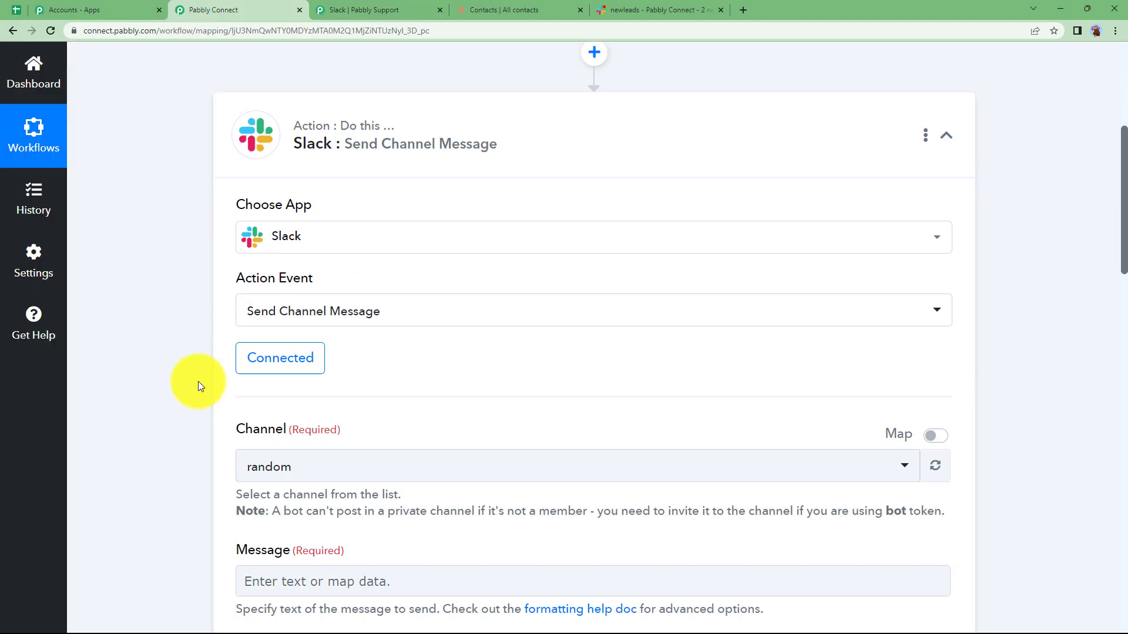
View the general channel in Slack and set the action's message channel in Pabbly Connect to general.
scroll(199, 382, "down", 3)
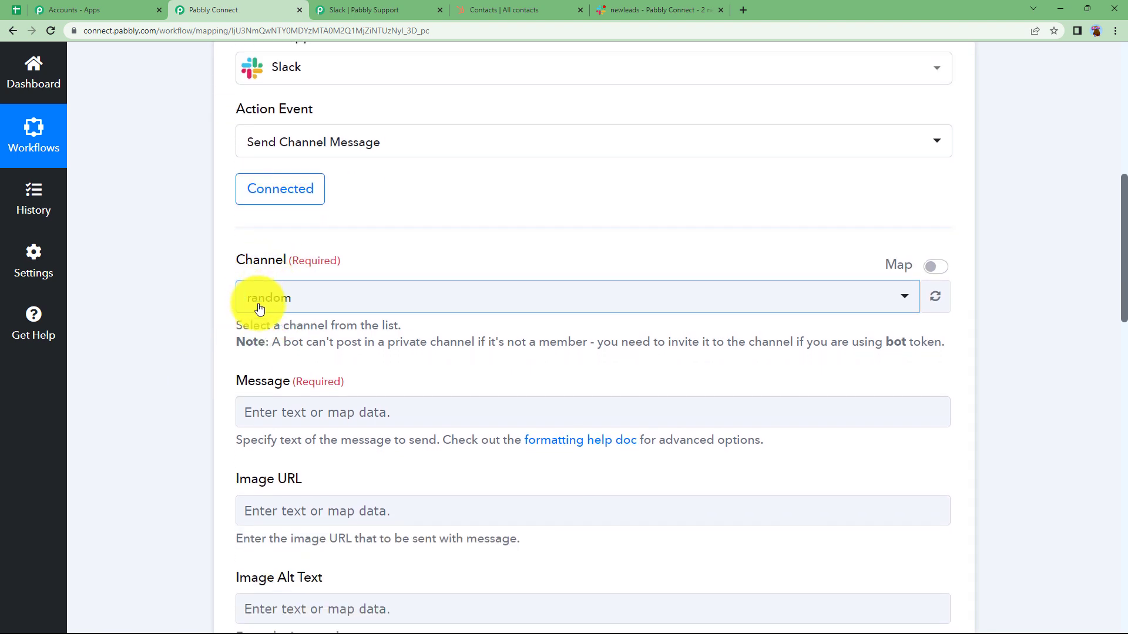
left_click(265, 301)
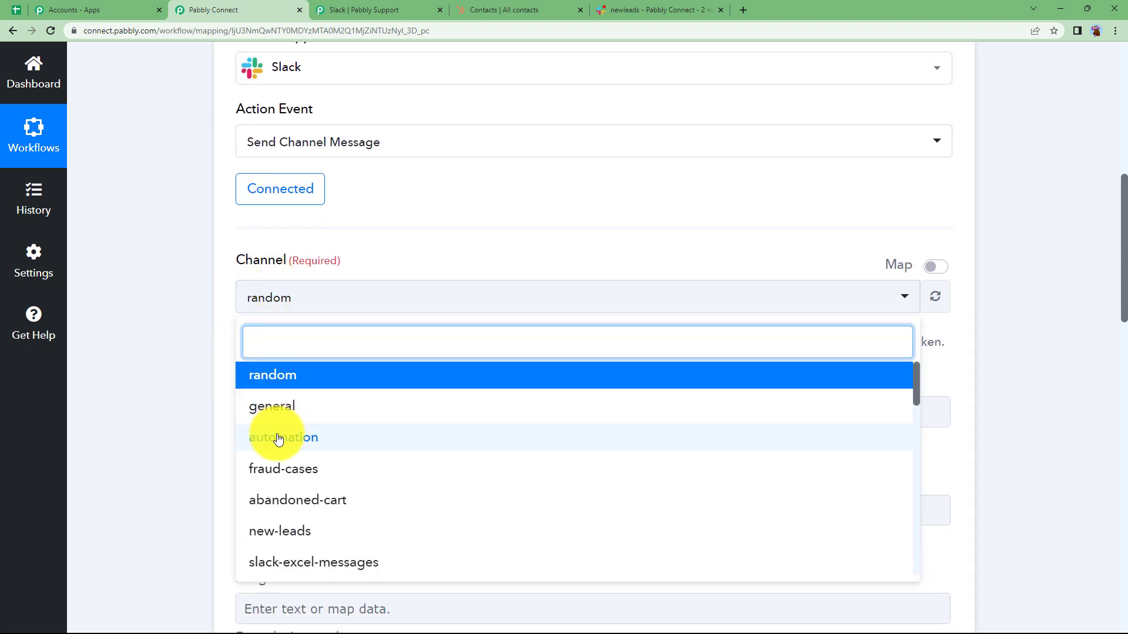
left_click(270, 376)
left_click(652, 9)
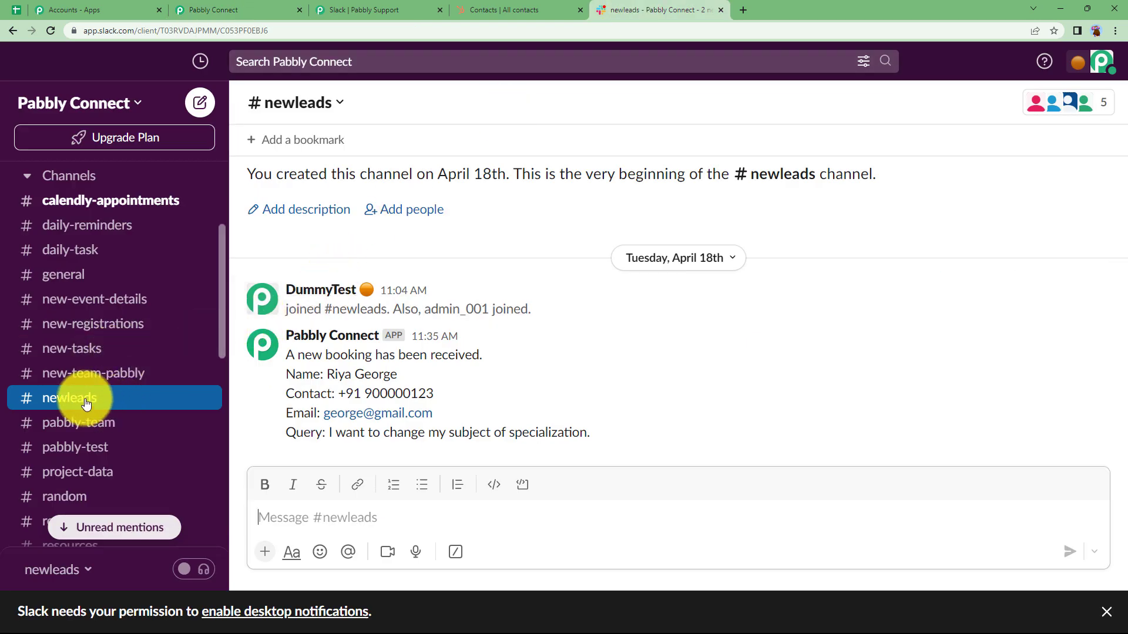
left_click(118, 274)
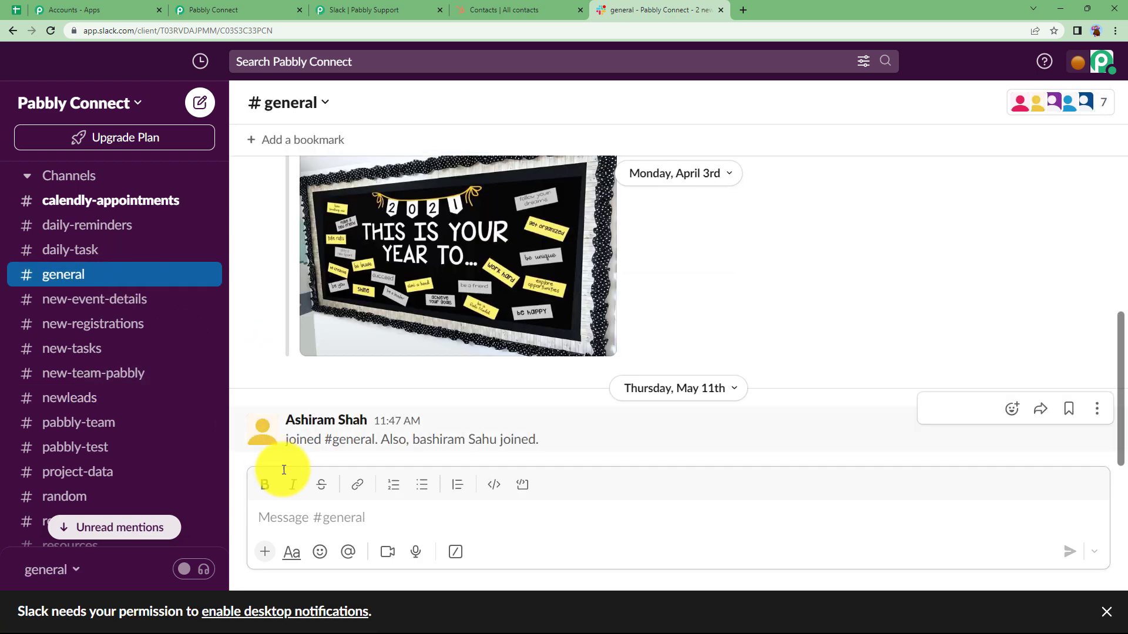
left_click(263, 5)
left_click(307, 297)
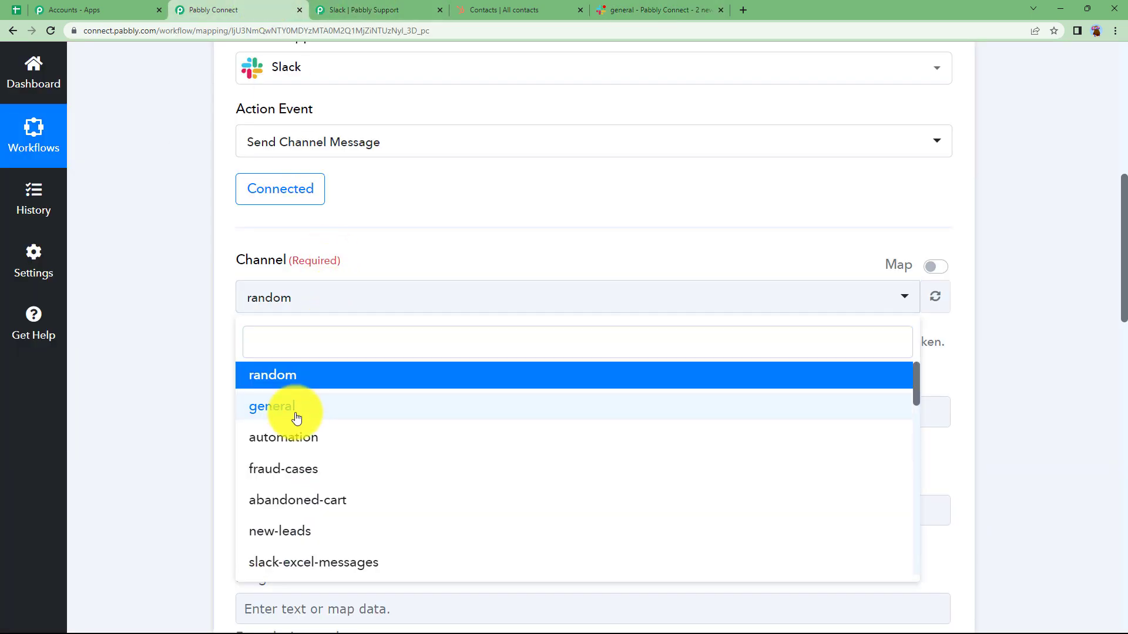
left_click(297, 418)
Enter the message text "New Customer added:" followed by the labels Name, Phone Number and Email on separate lines.
left_click(281, 424)
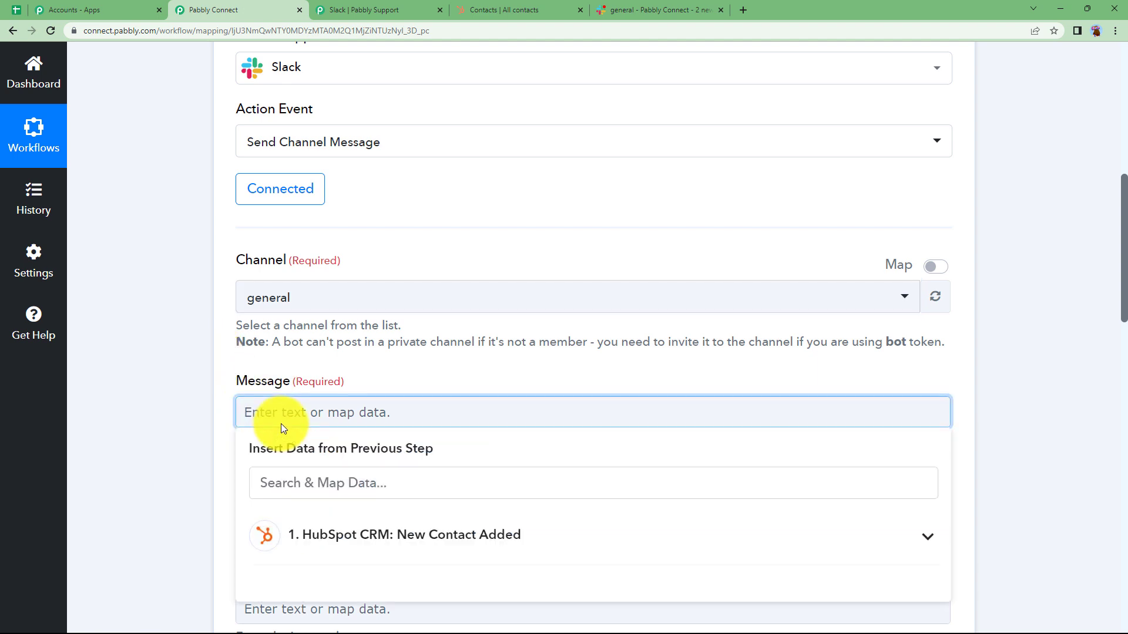
type("New Customer added:")
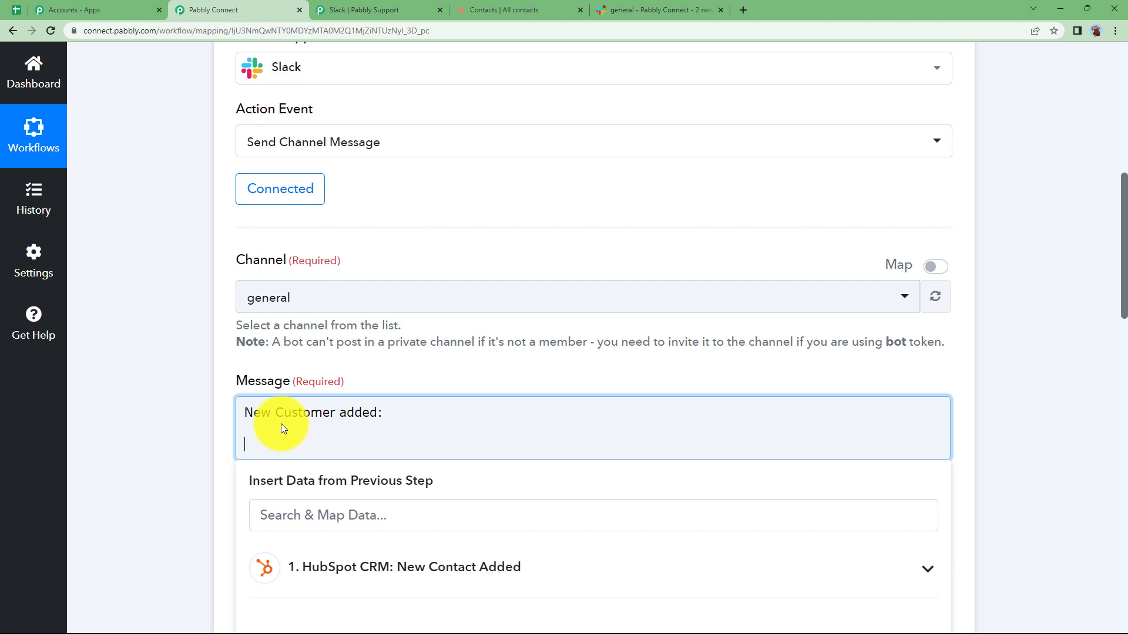
type("Name: Phone Number: Email:")
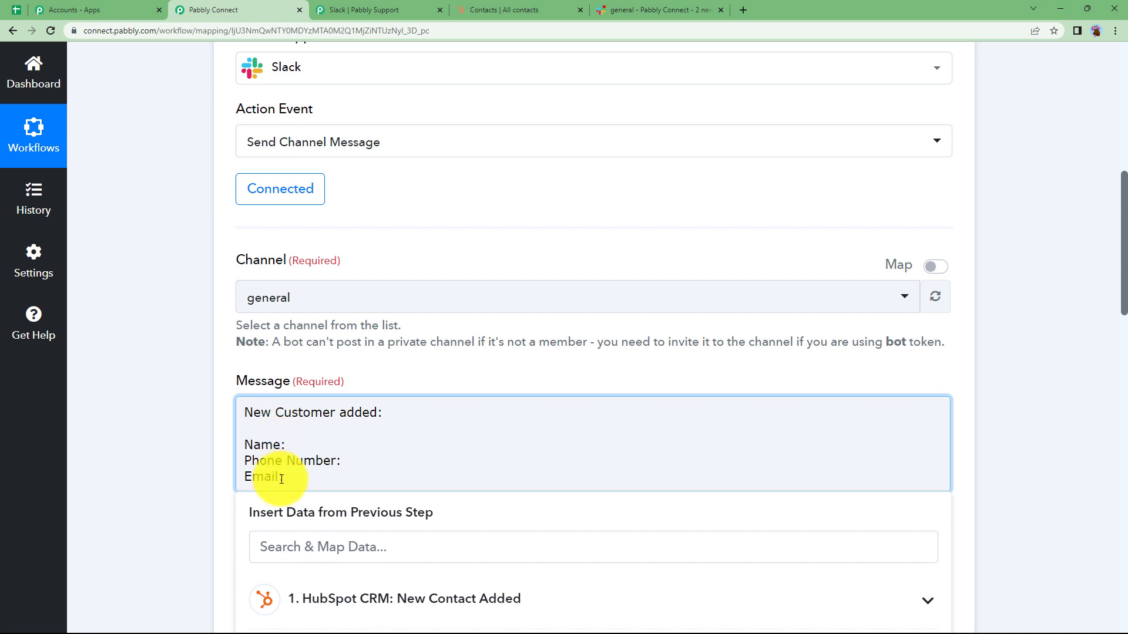
Map the HubSpot contact's Properties Firstname and Properties Lastname after the Name label in the message.
scroll(235, 393, "down", 3)
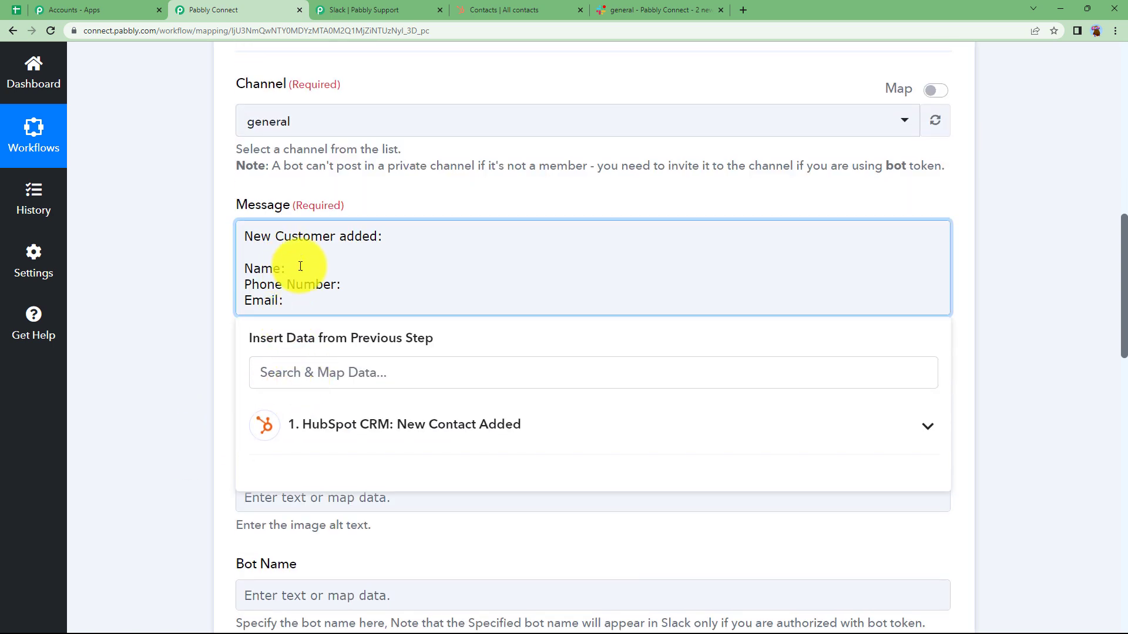
left_click(411, 418)
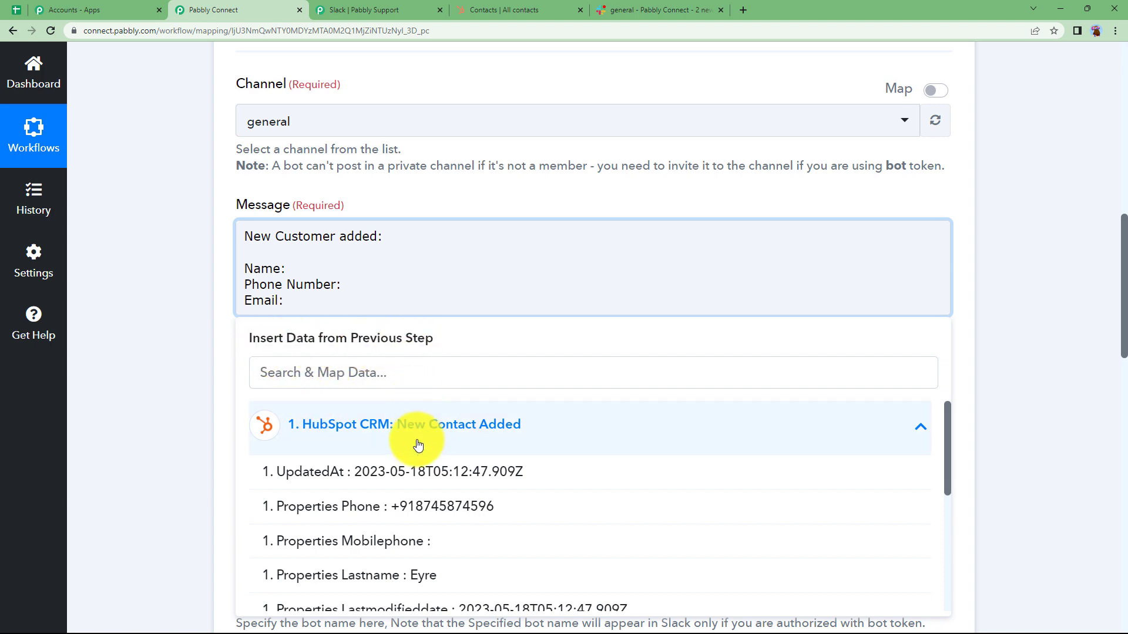
scroll(182, 418, "down", 3)
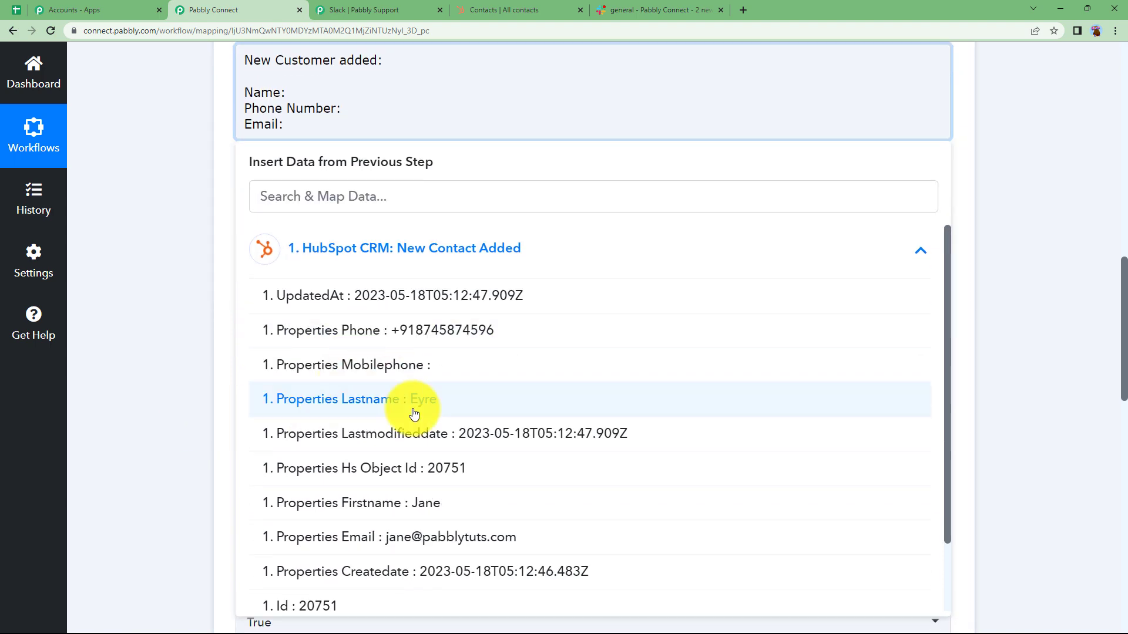
left_click(418, 504)
left_click(543, 275)
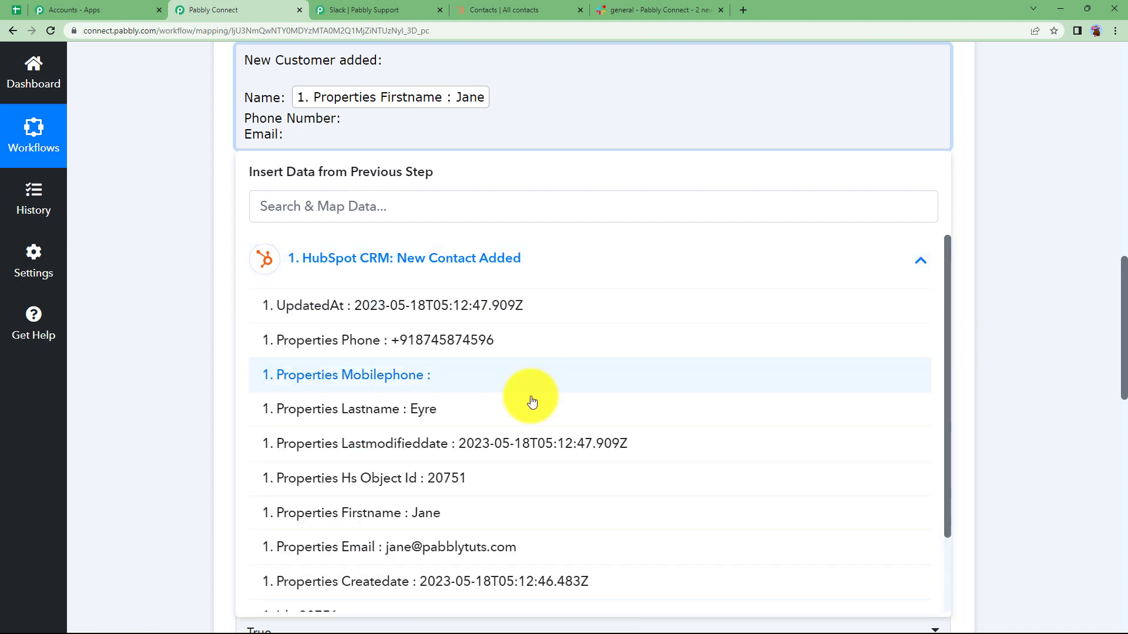
left_click(529, 403)
Map Properties Phone after the Phone Number label and Properties Email after the Email label in the message.
left_click(358, 119)
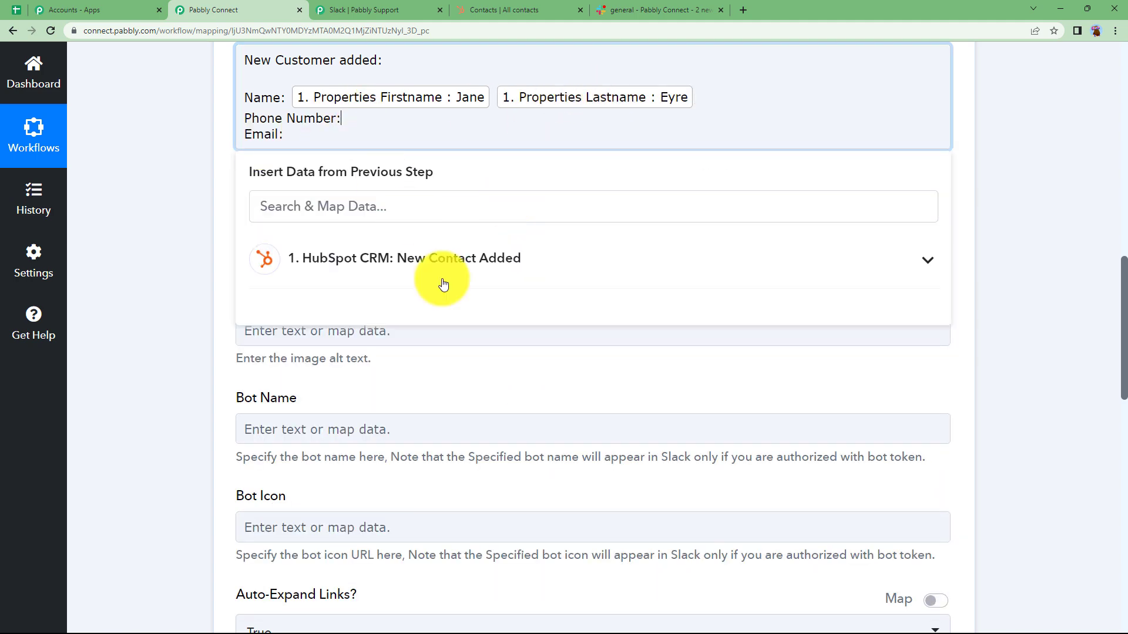
left_click(422, 276)
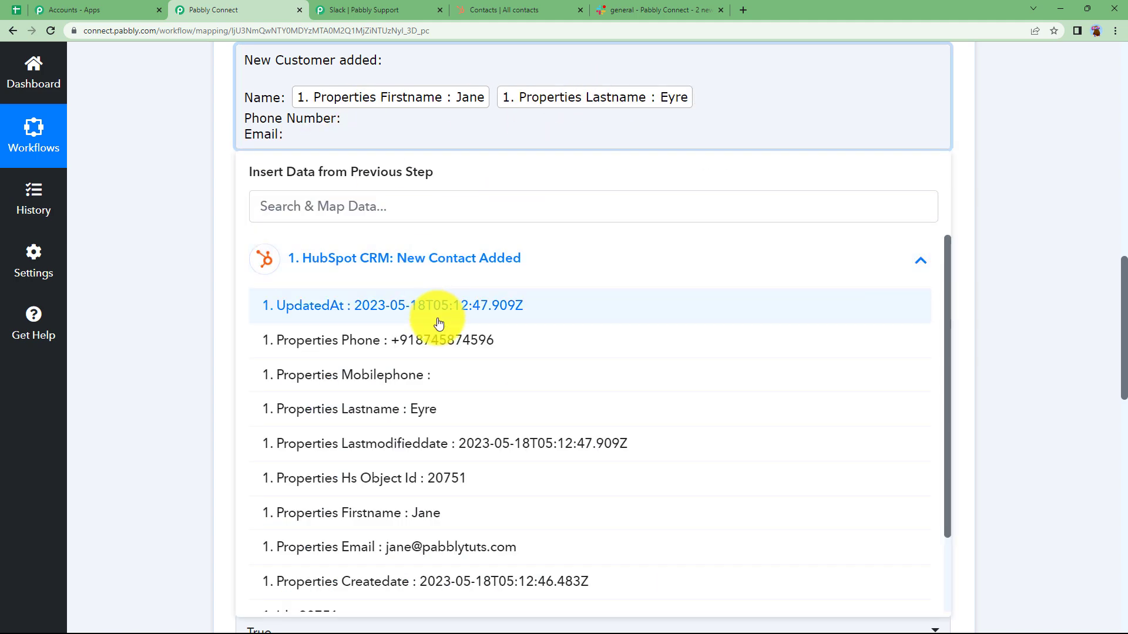
left_click(433, 340)
left_click(377, 141)
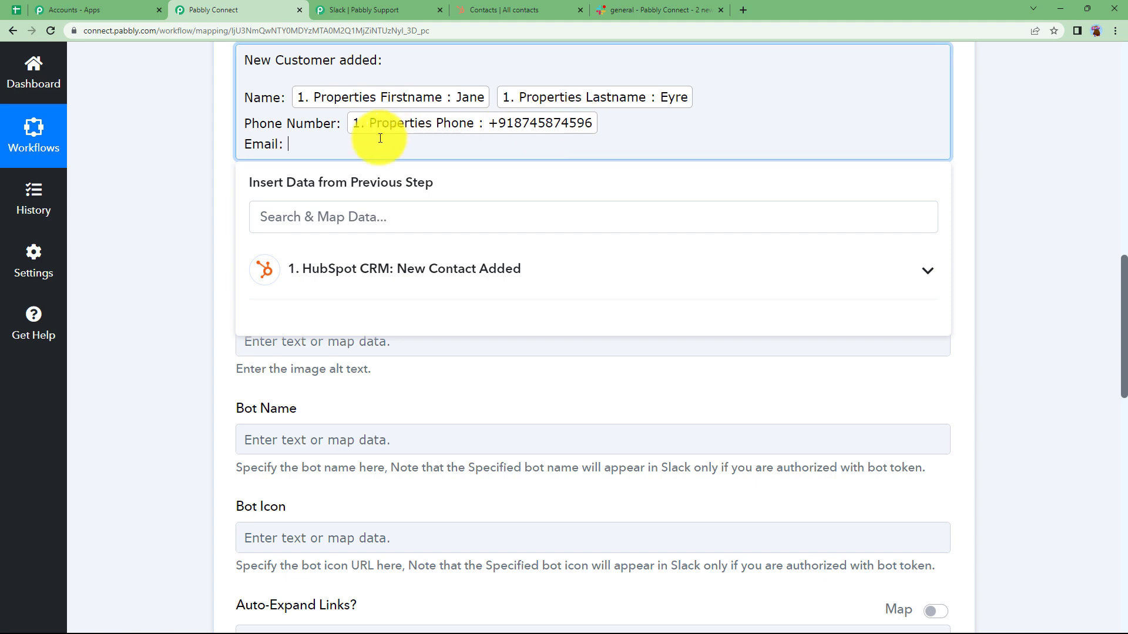
left_click(338, 284)
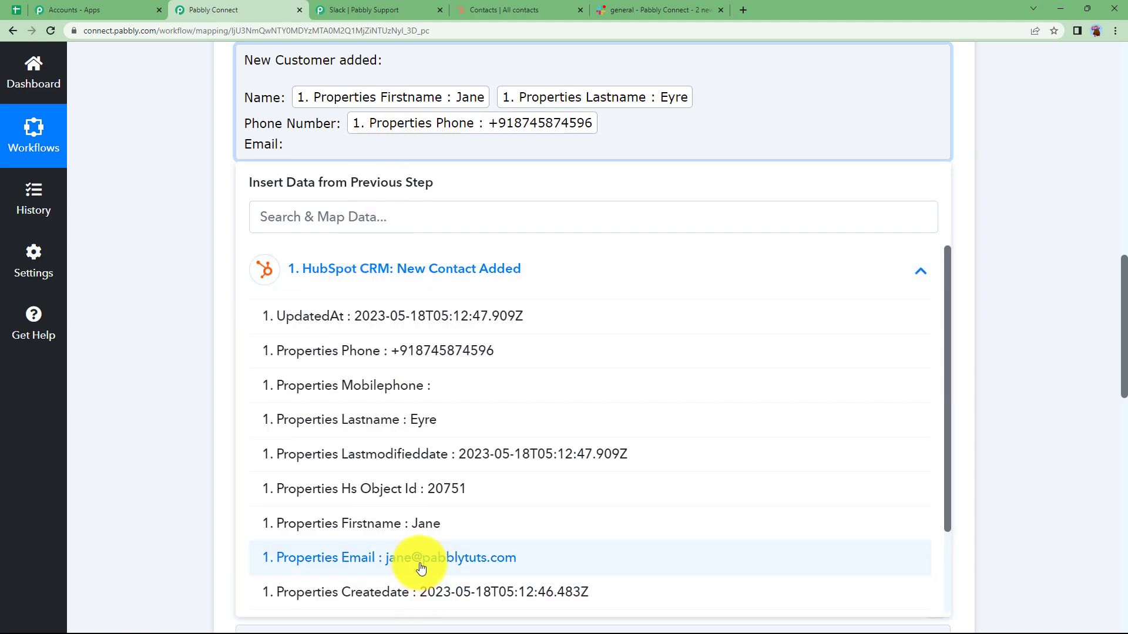
left_click(493, 558)
left_click(204, 256)
Review the Slack action's fields, leaving the optional ones at their defaults, and save it with a test request.
scroll(203, 256, "up", 12)
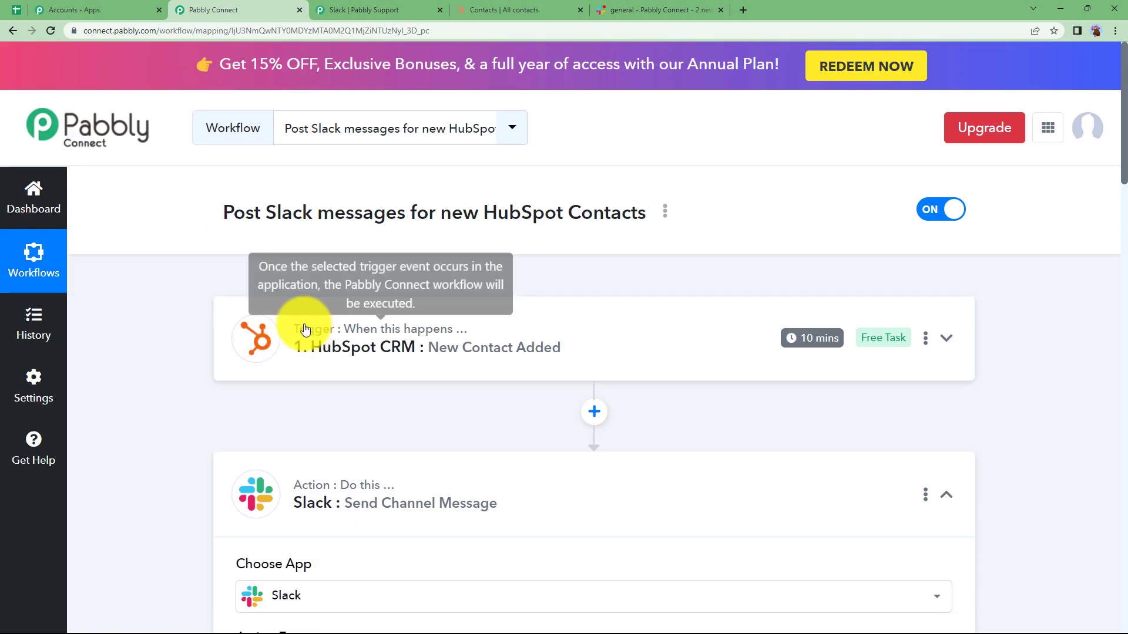
scroll(195, 351, "down", 13)
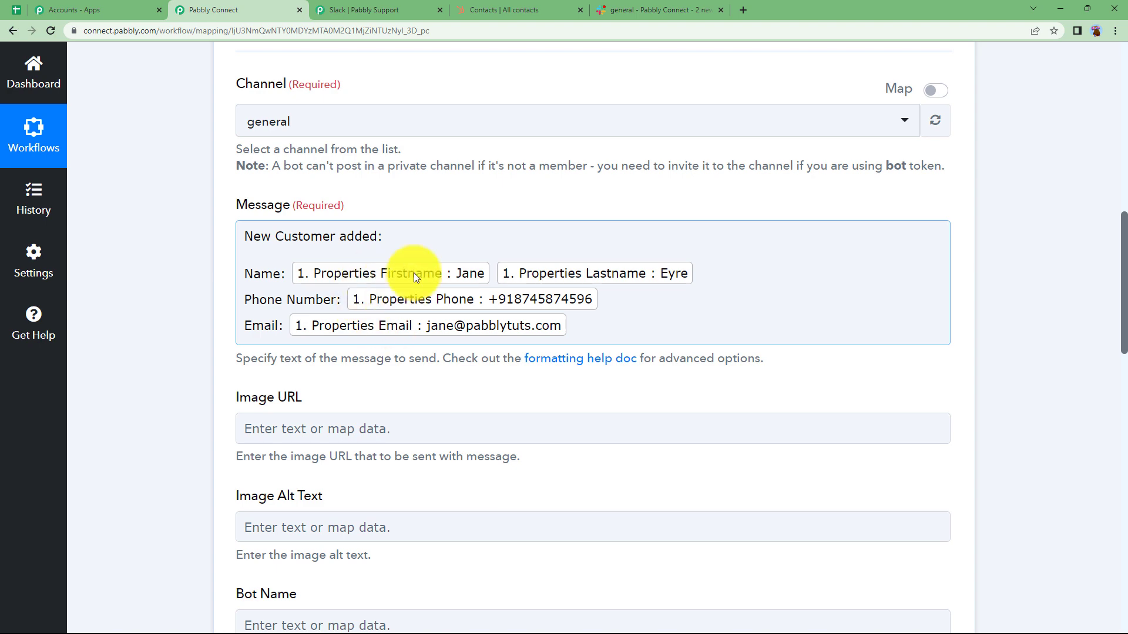
scroll(212, 324, "down", 3)
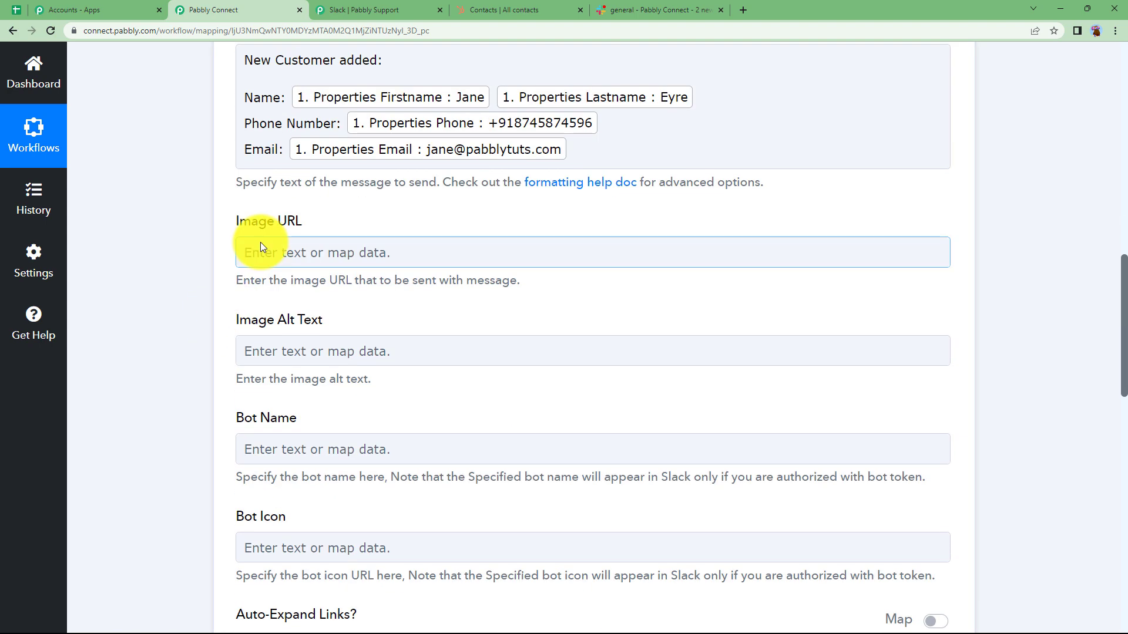
scroll(198, 438, "down", 8)
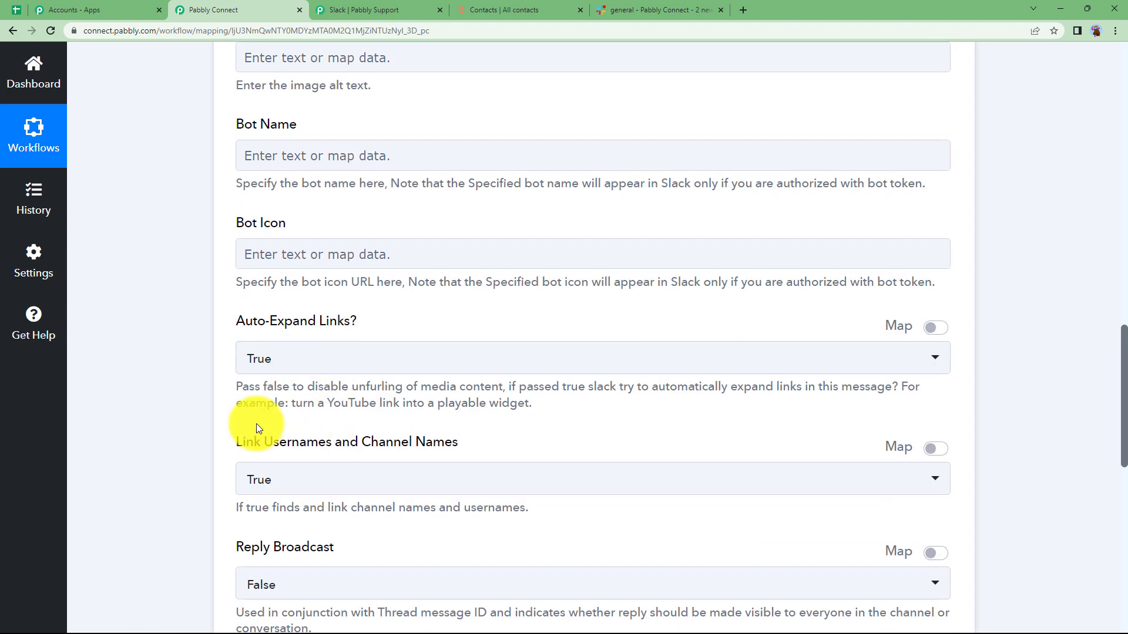
scroll(257, 427, "down", 4)
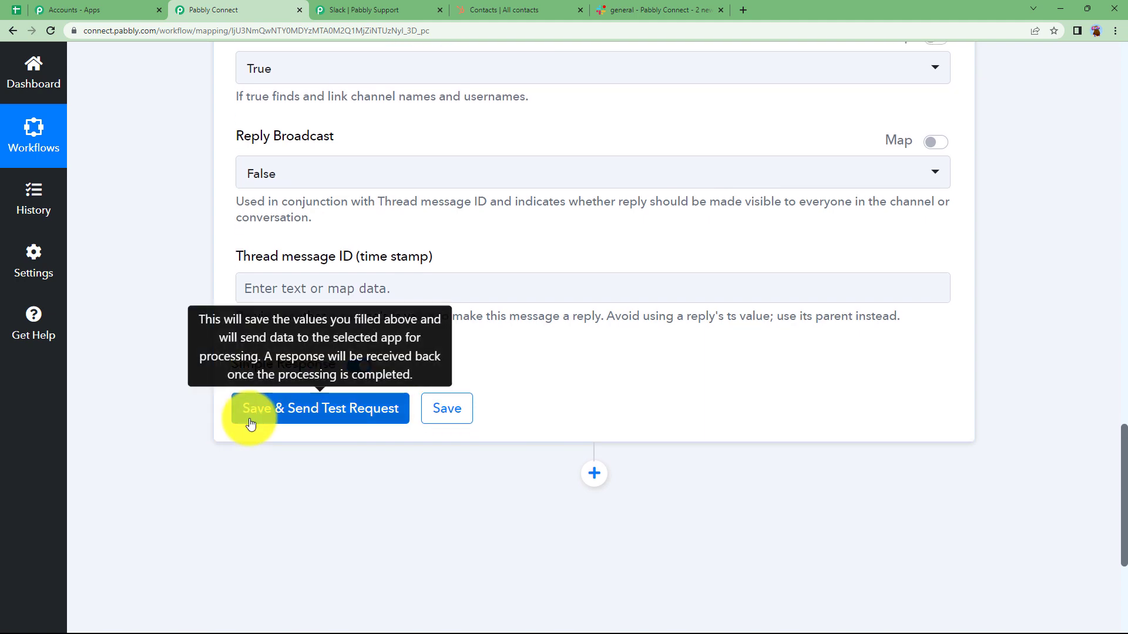
left_click(351, 428)
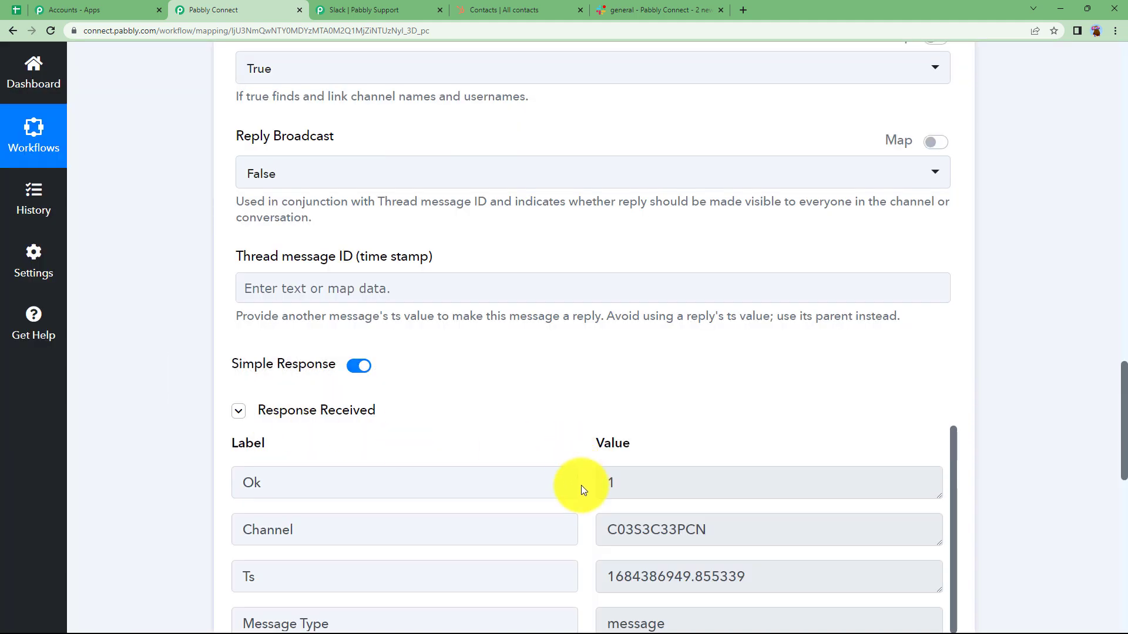
Examine the Slack test response, enlarging the Message Text value to read the whole message.
scroll(323, 428, "down", 3)
scroll(83, 478, "up", 1)
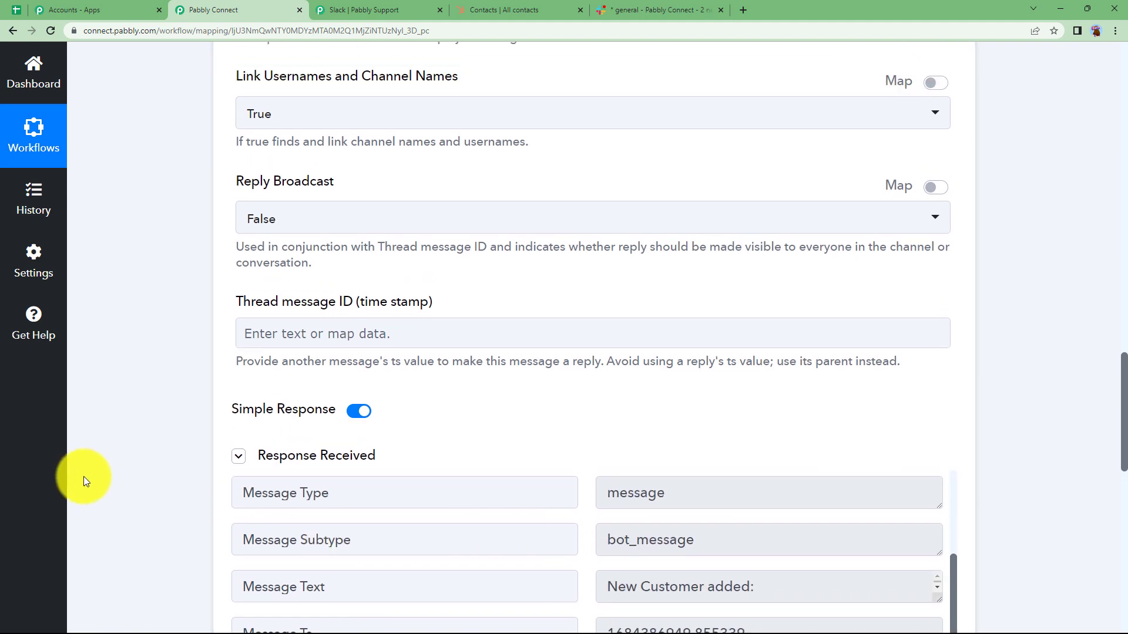
scroll(90, 474, "down", 3)
scroll(90, 470, "down", 3)
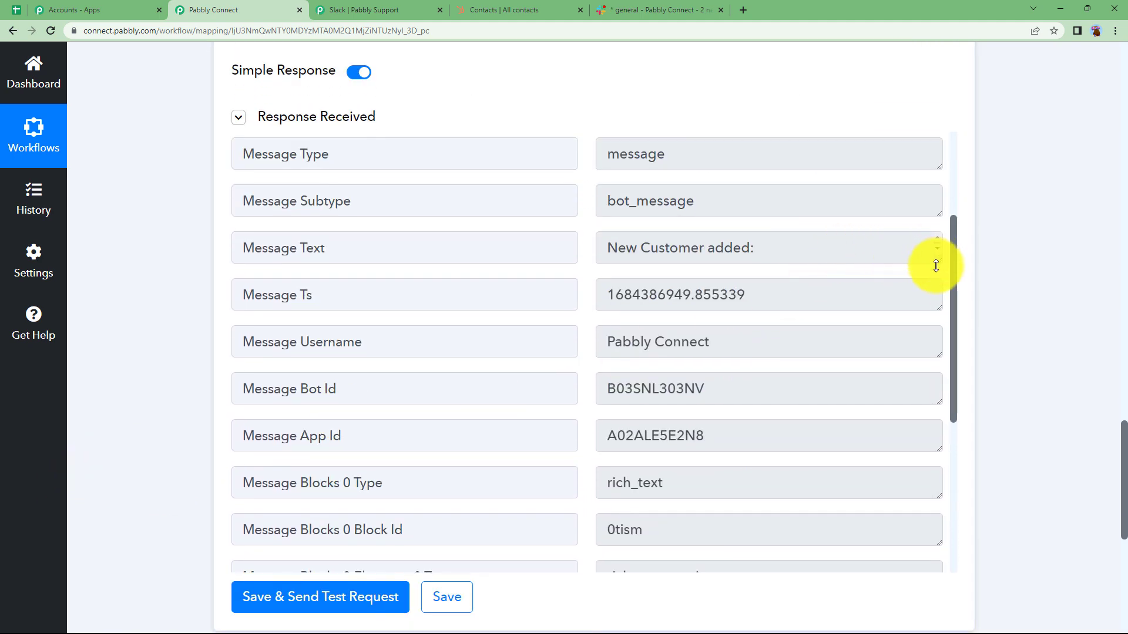
left_click_drag(936, 261, 938, 396)
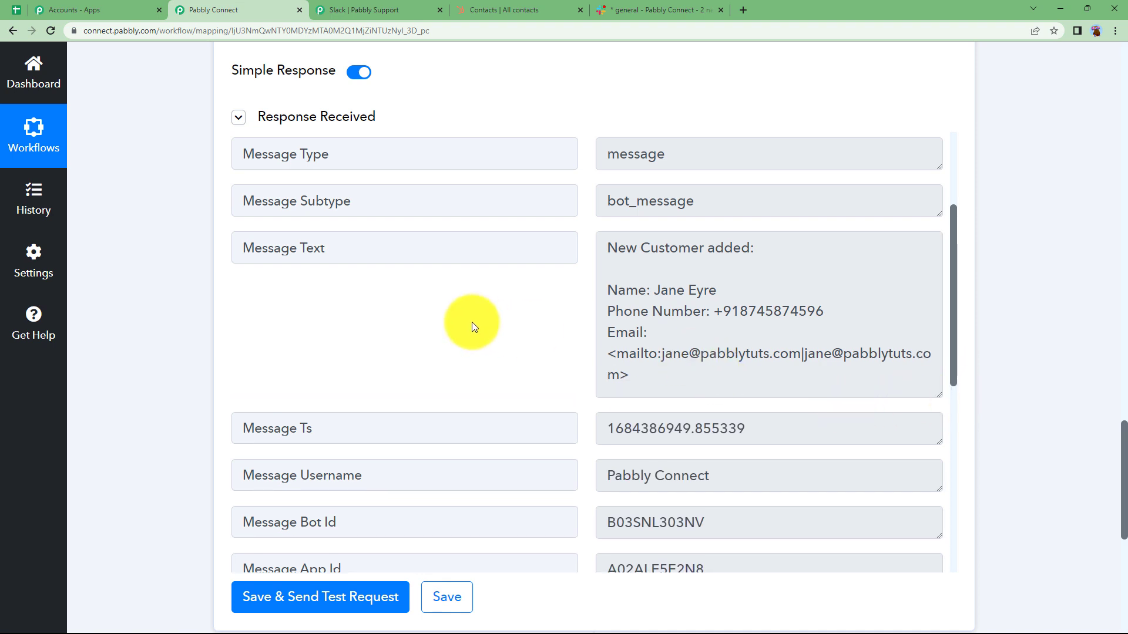
scroll(471, 322, "down", 7)
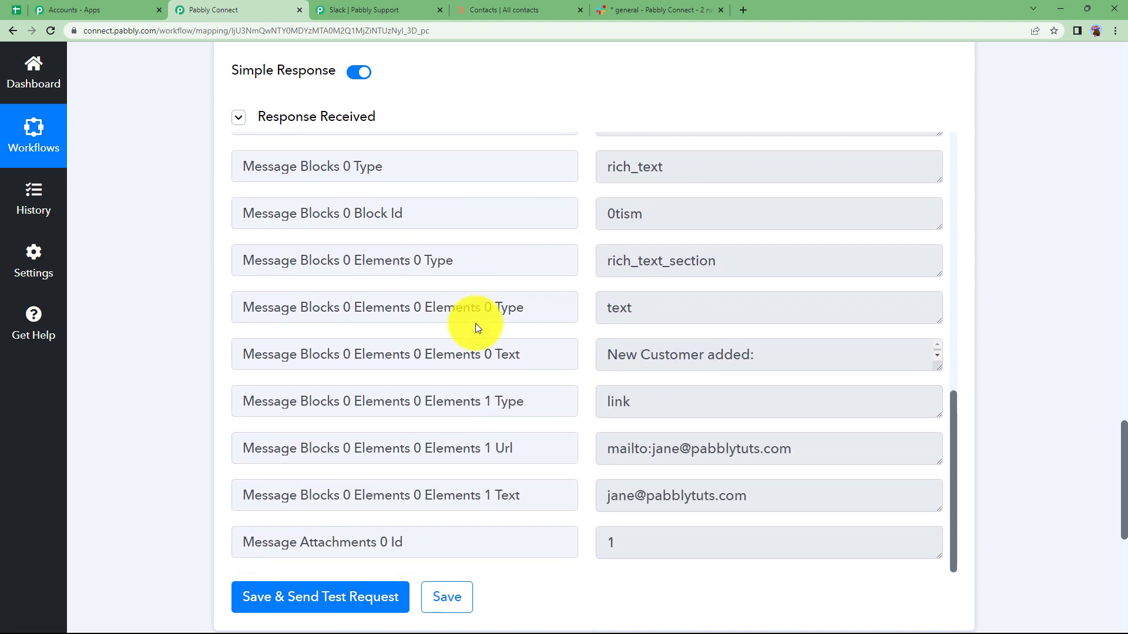
scroll(516, 323, "up", 8)
scroll(516, 326, "up", 3)
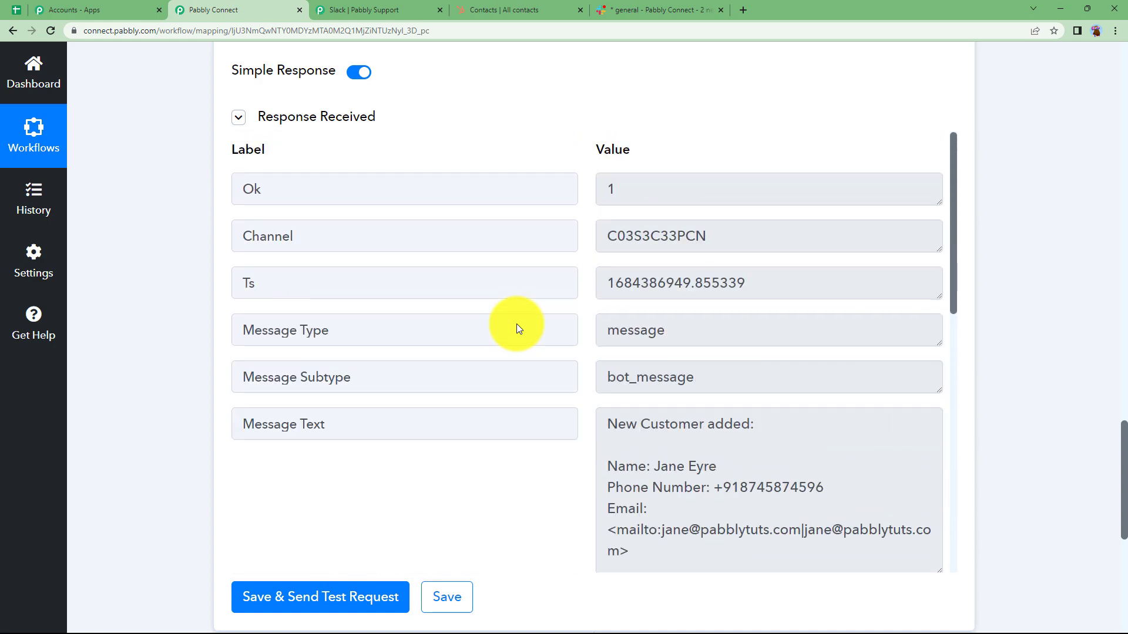
scroll(189, 266, "up", 15)
scroll(189, 267, "up", 15)
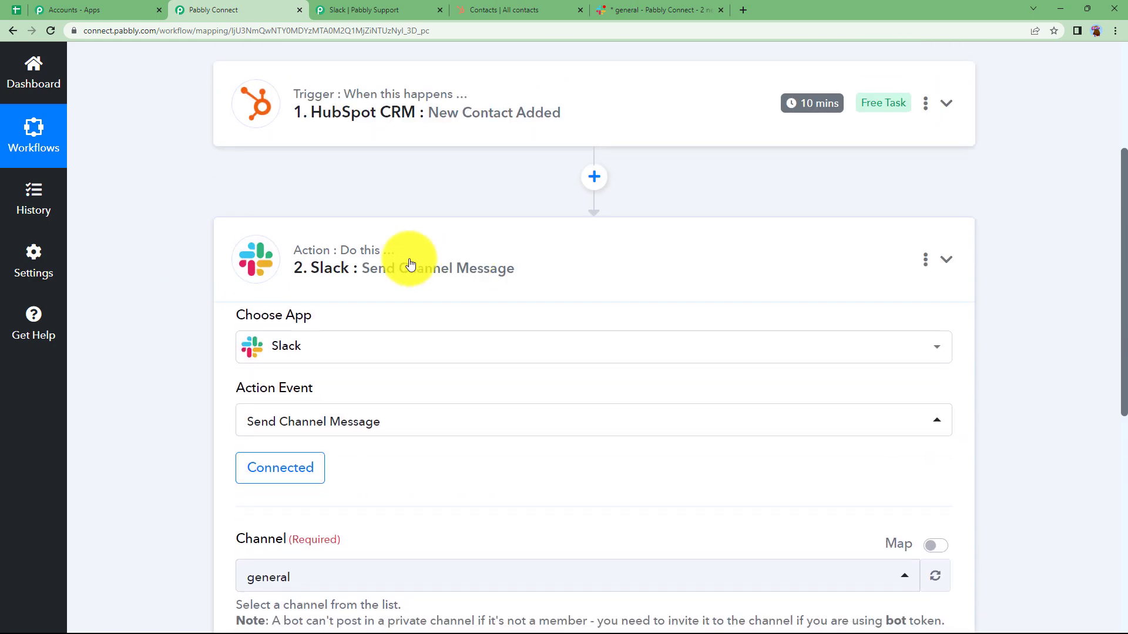
Collapse the Slack action, check the posted message in Slack's general channel against the newest HubSpot contact, and return to the Pabbly Connect workflow.
left_click(411, 264)
scroll(154, 290, "up", 3)
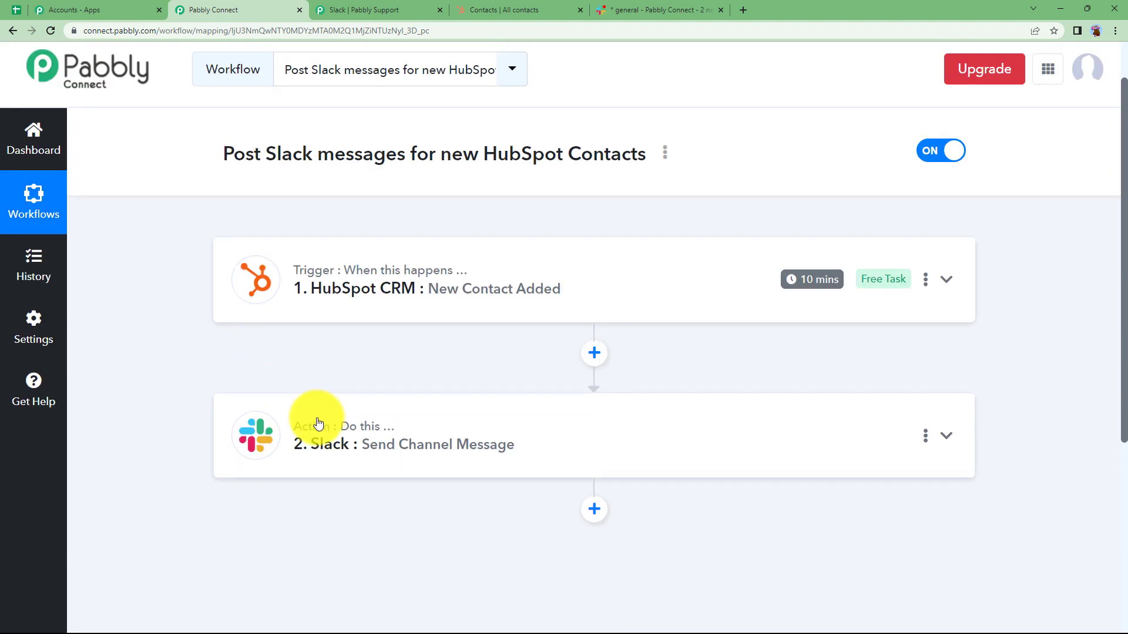
left_click(629, 10)
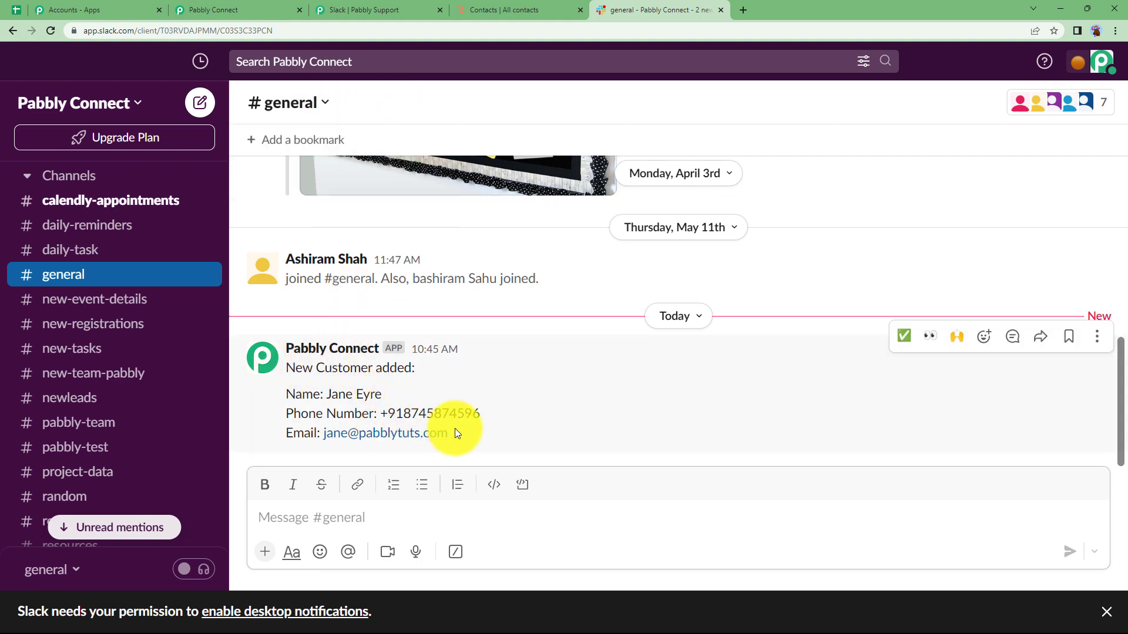
left_click(511, 9)
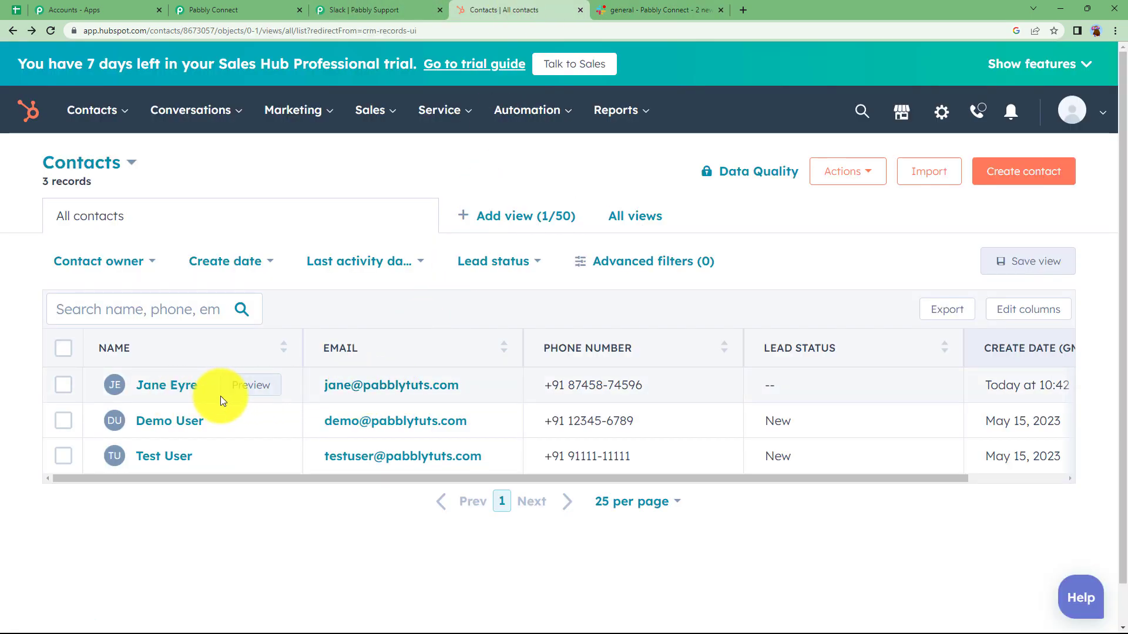
left_click(268, 5)
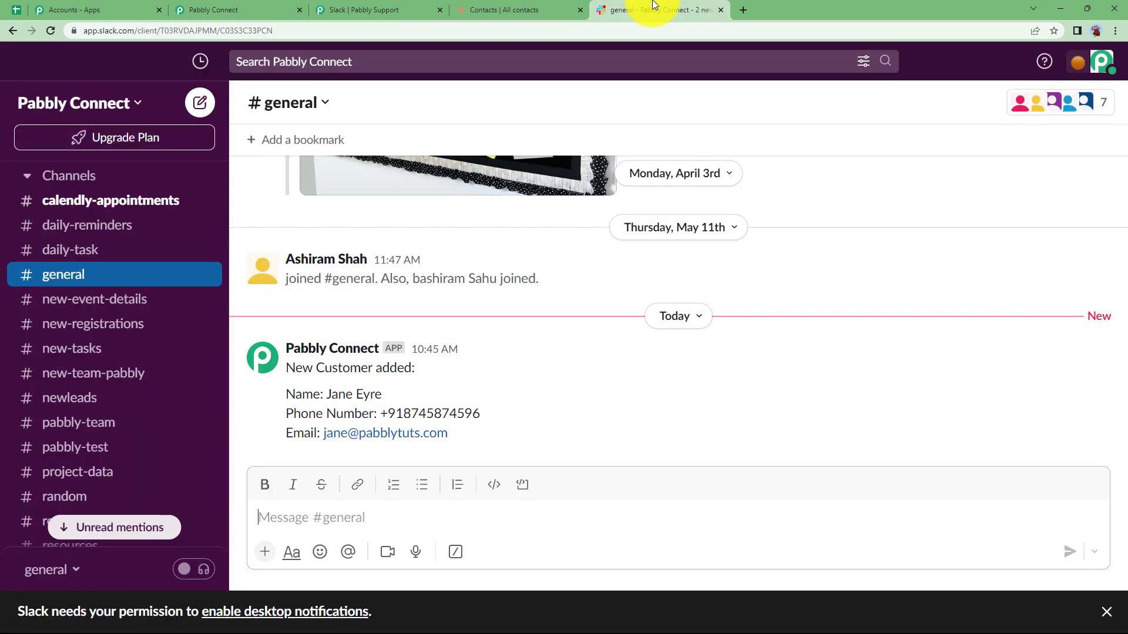
left_click(652, 9)
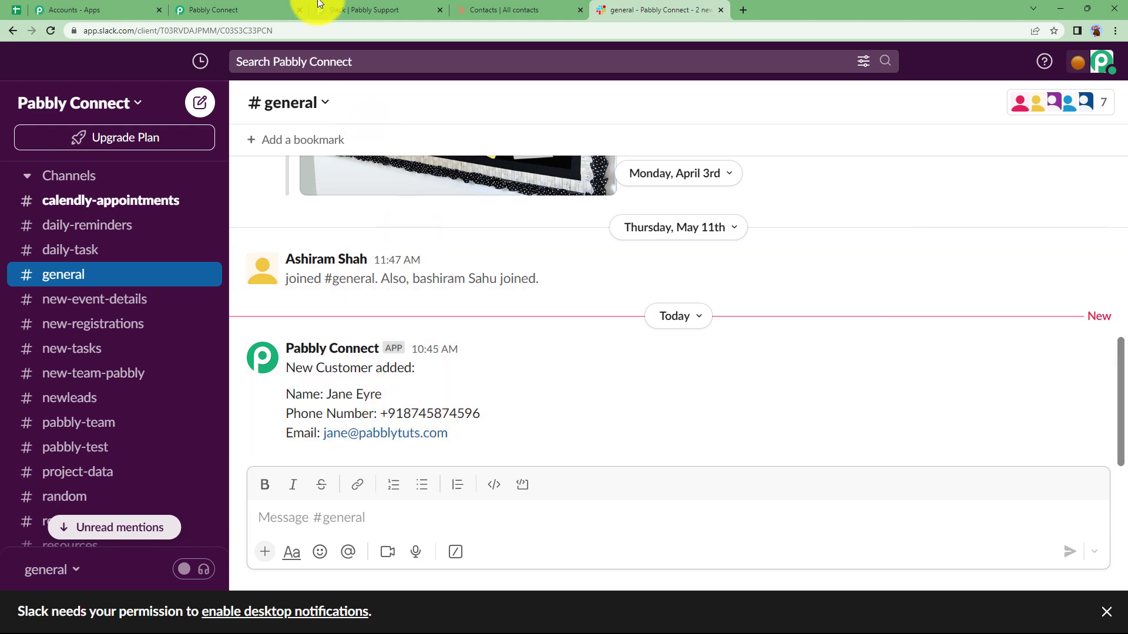
left_click(291, 10)
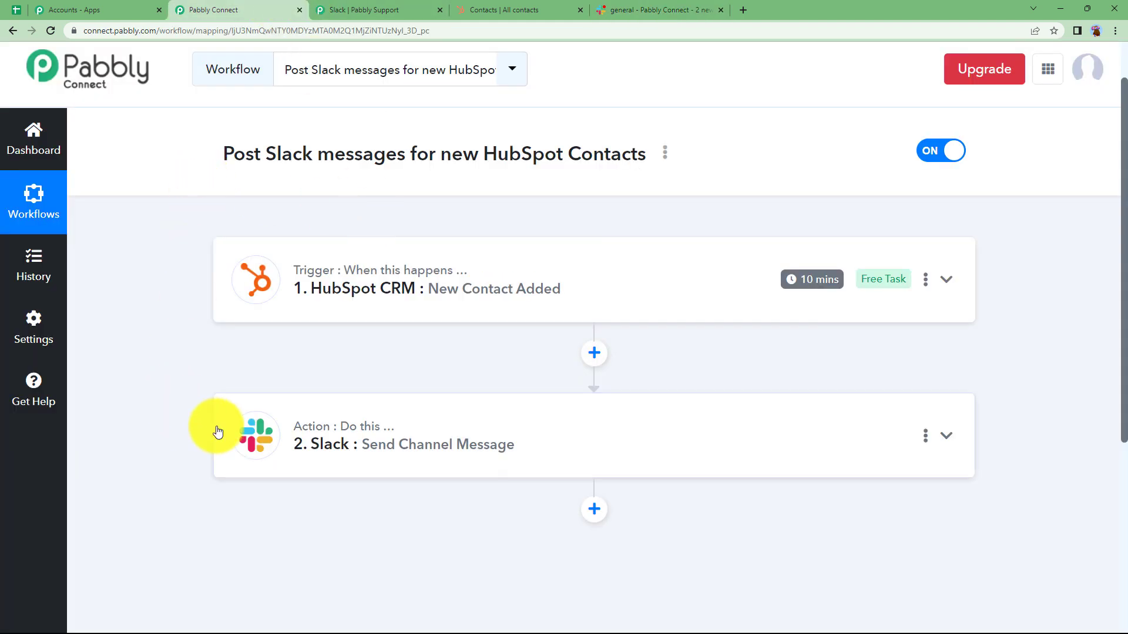